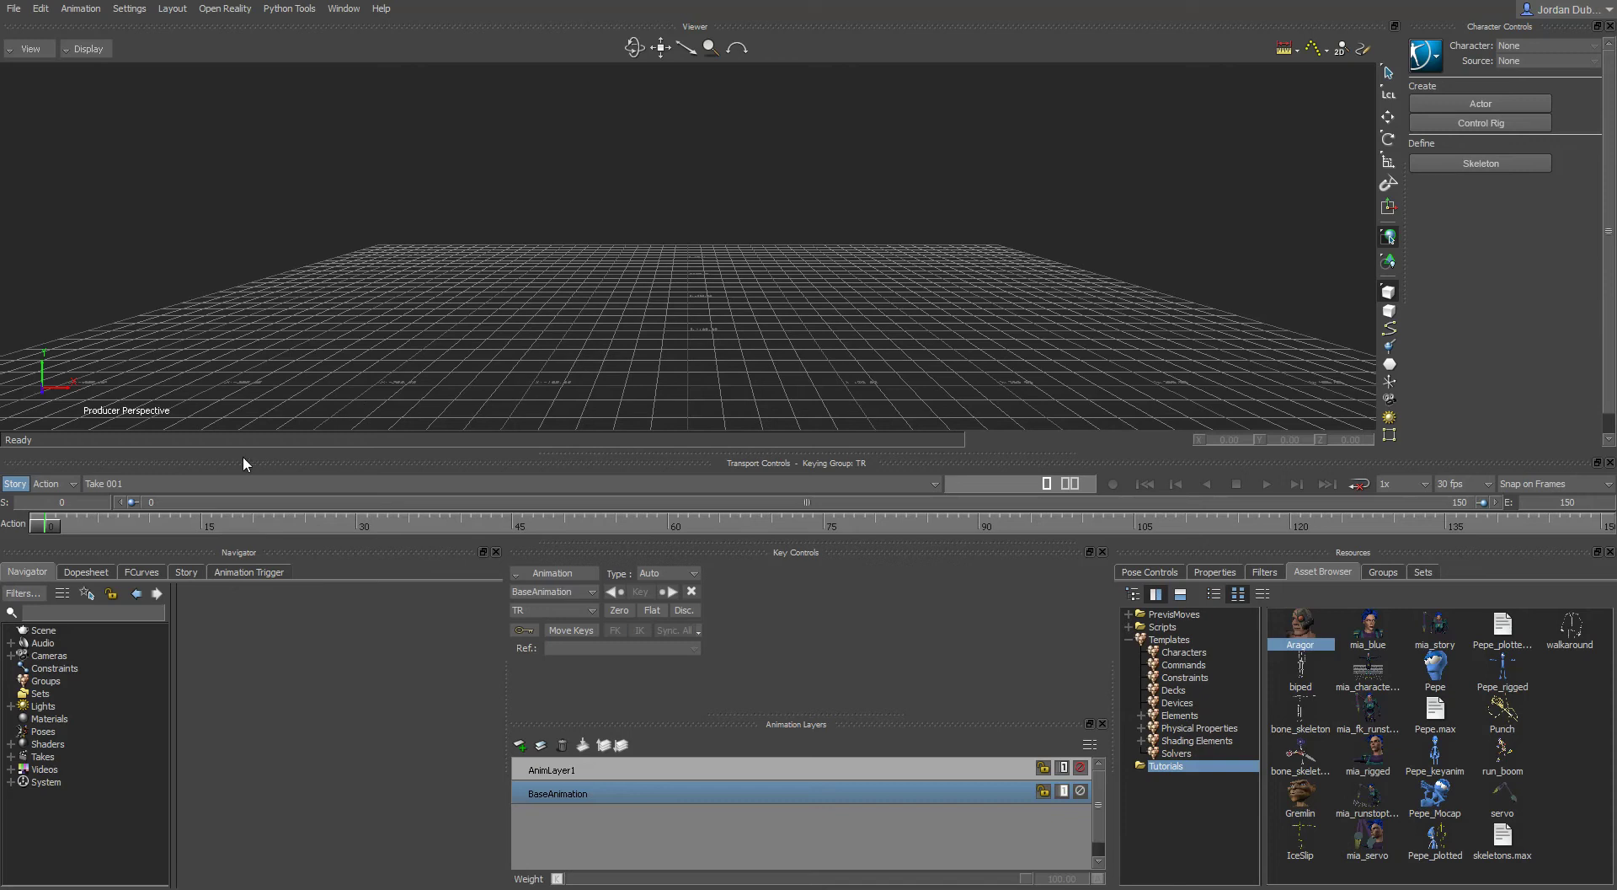
- Scrub the playhead through the take, return to frame 0, and keep Take 001 current
drag(48, 528, 870, 543)
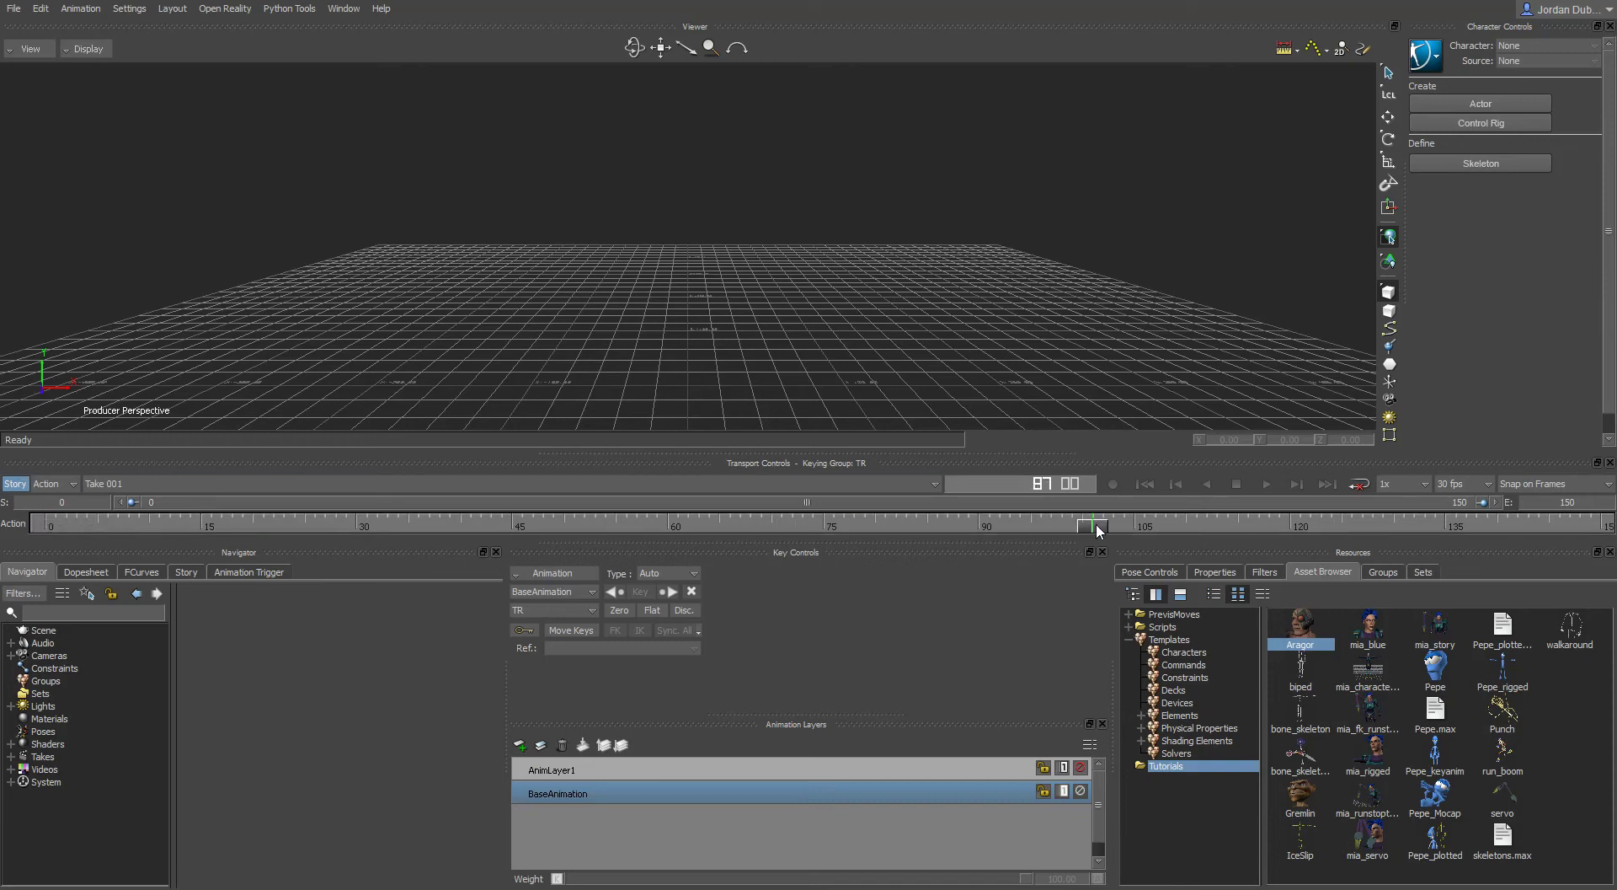
drag(870, 543, 46, 526)
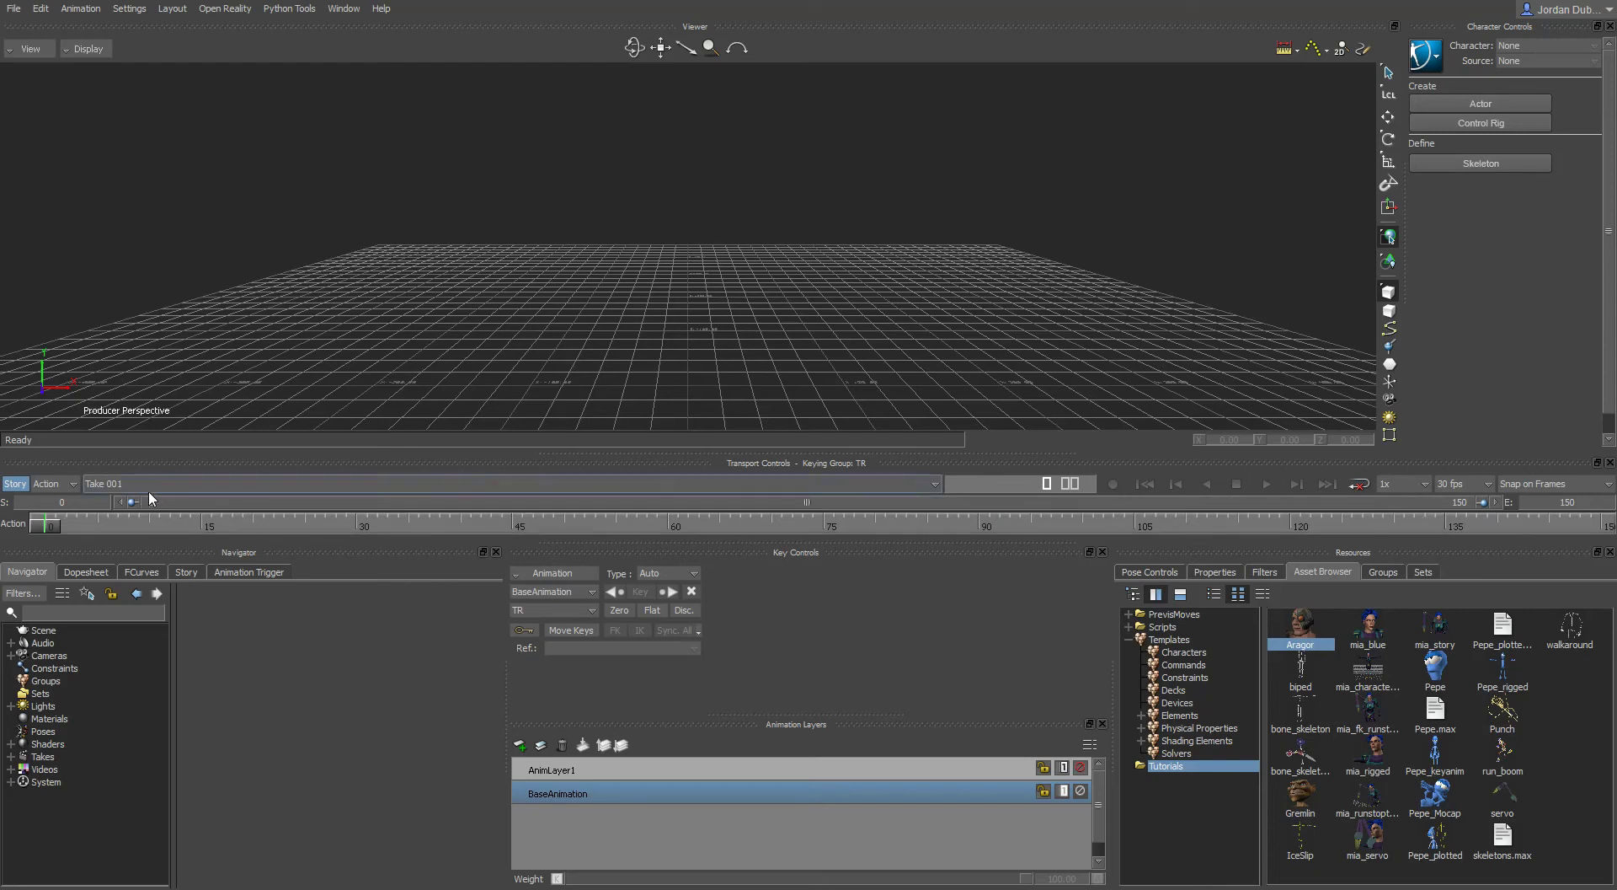
click(857, 477)
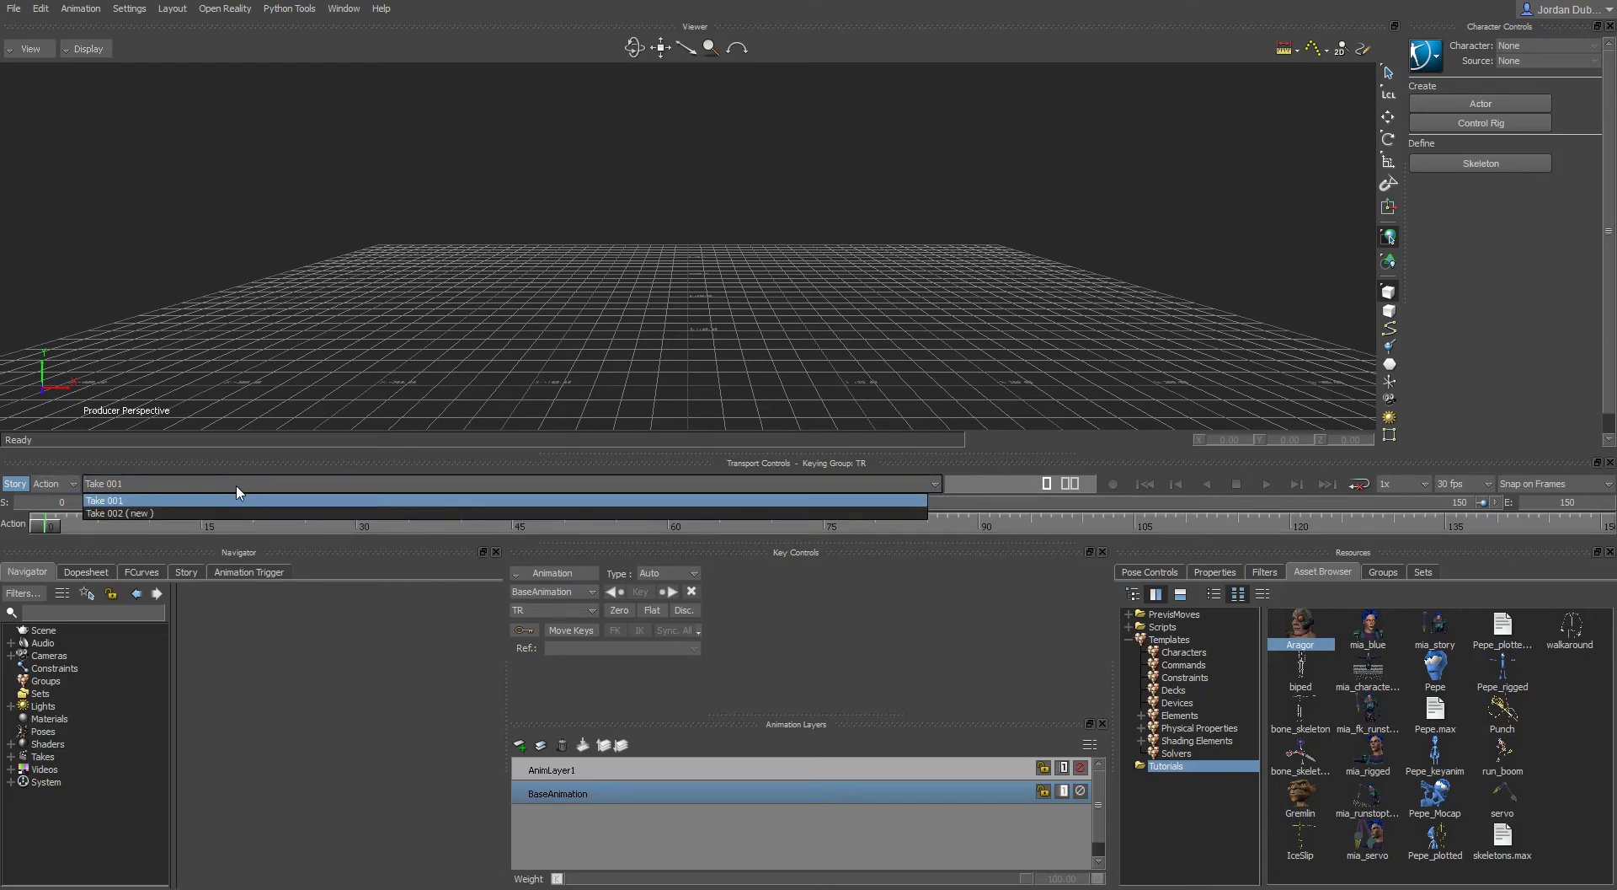
click(921, 491)
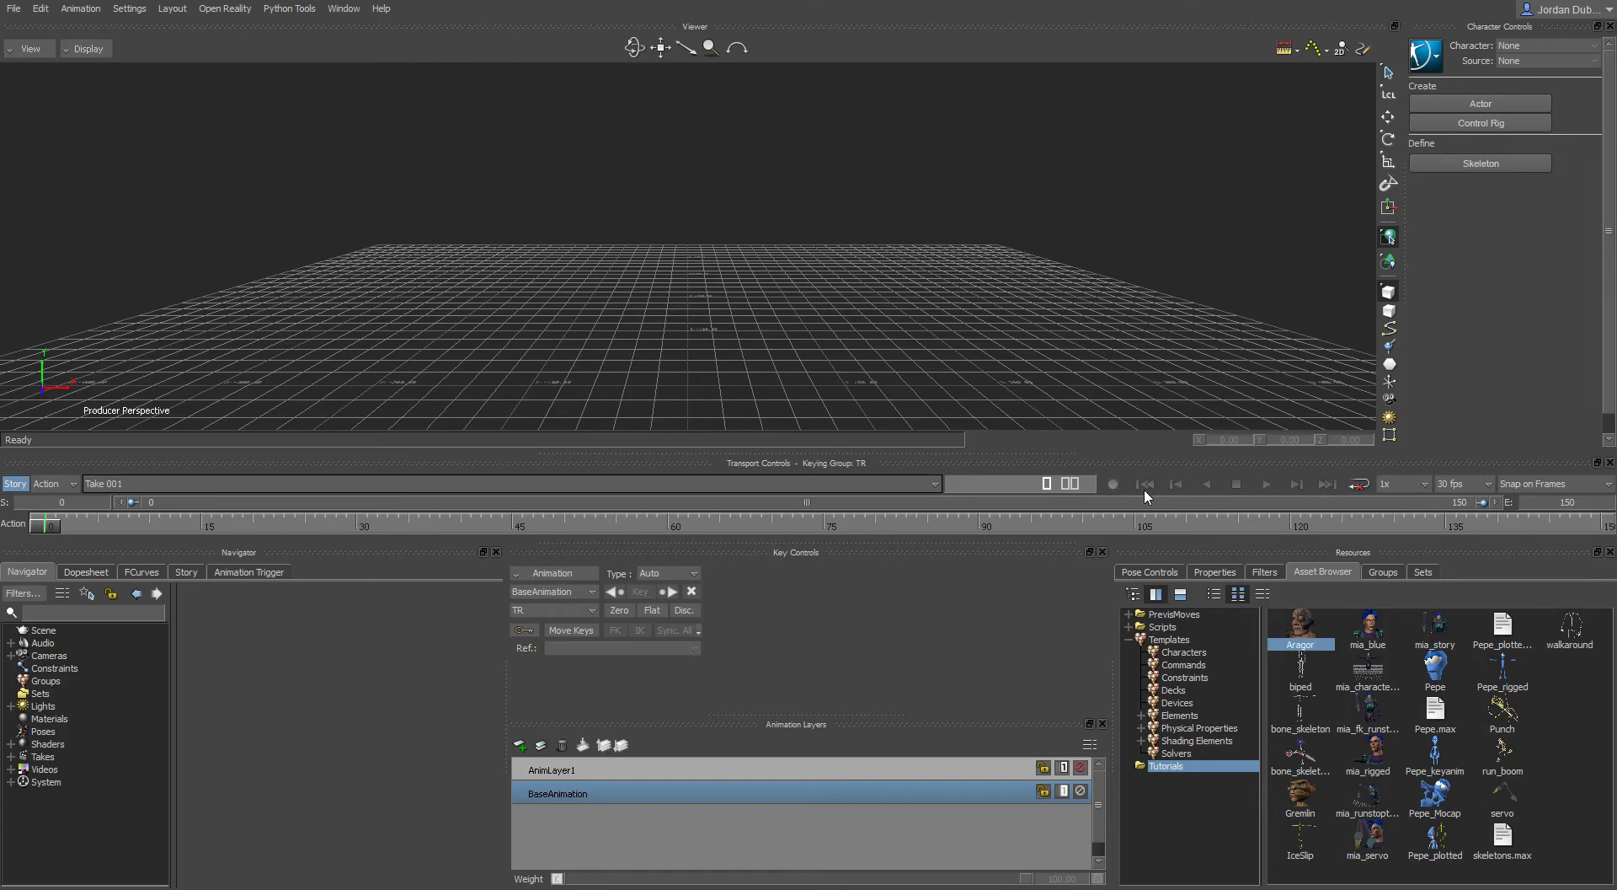
- Review the playback speed, frame rate and snapping choices, keeping 30 fps and Snap on Frames
click(1407, 484)
click(1407, 484)
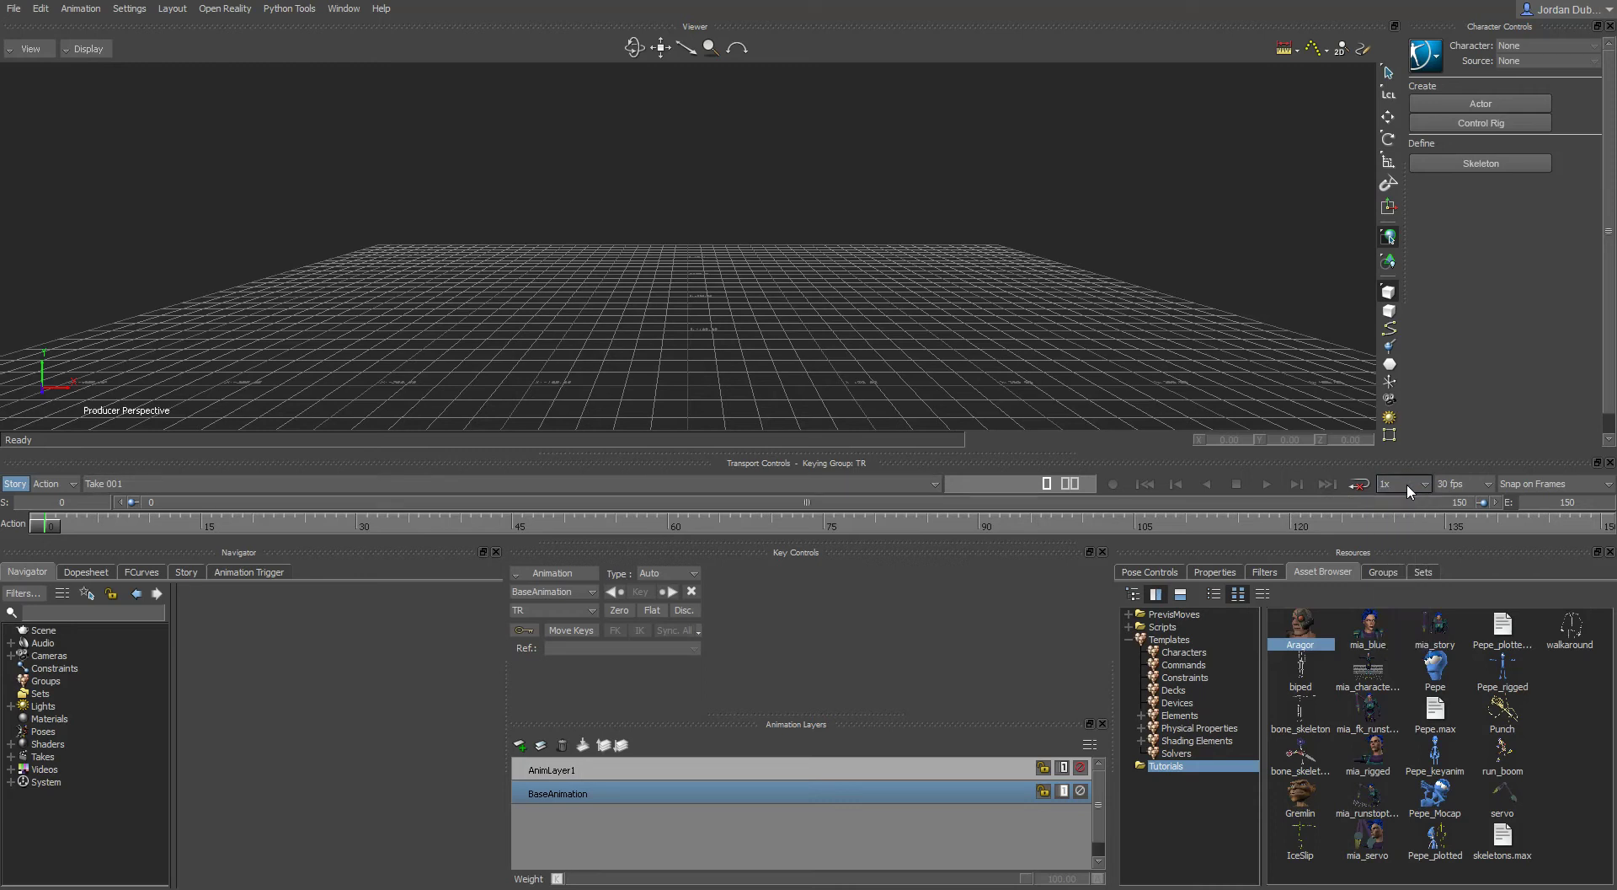
click(1475, 486)
click(1474, 483)
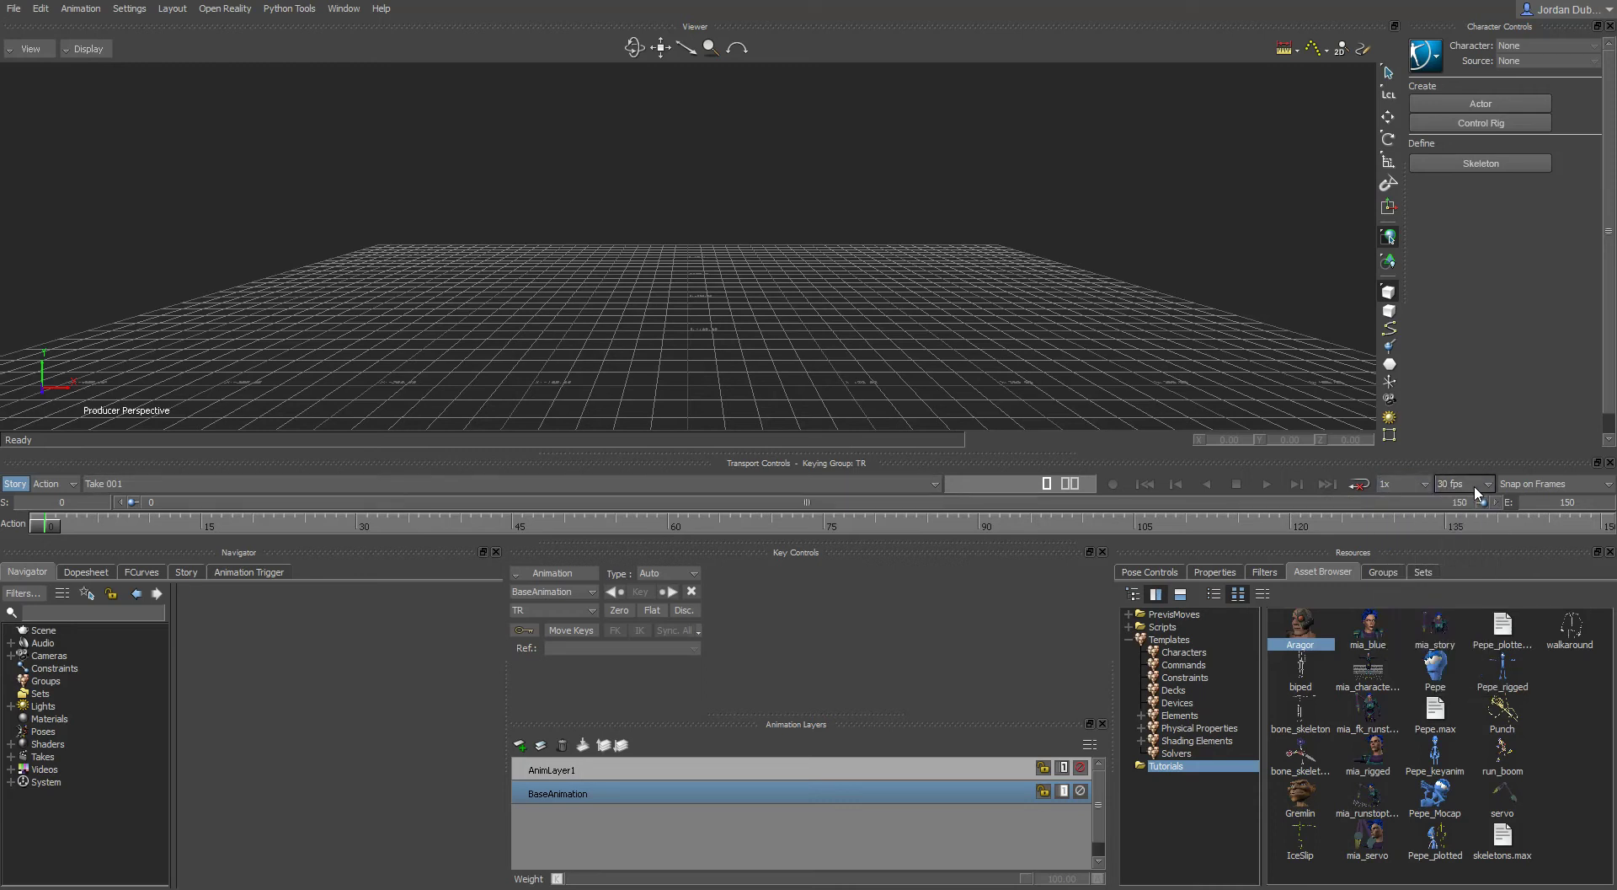
click(1525, 478)
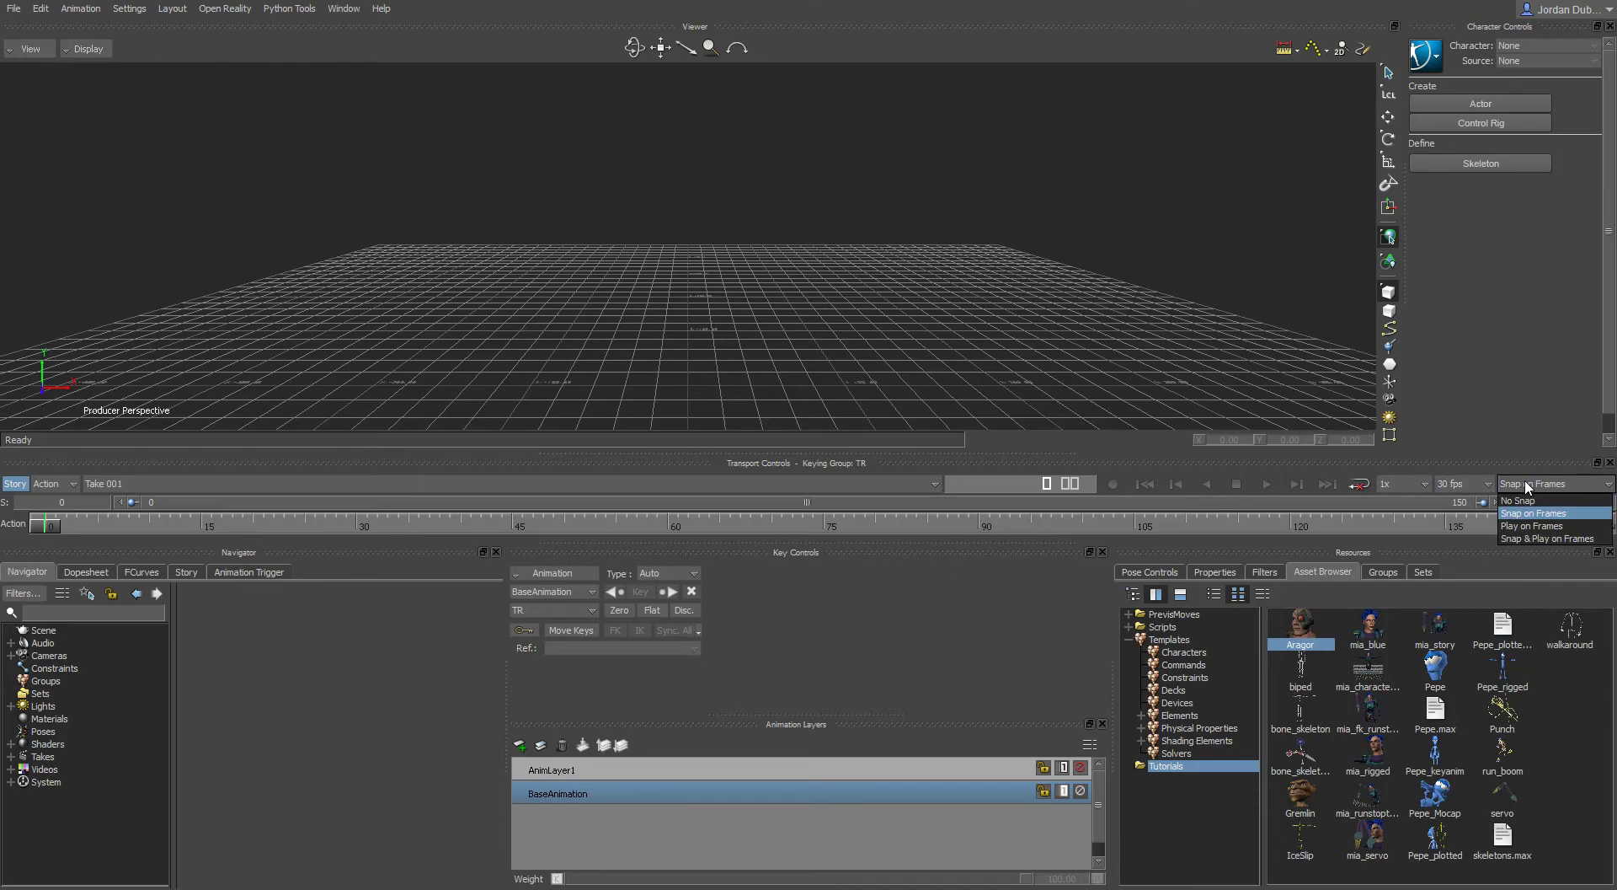
click(1526, 484)
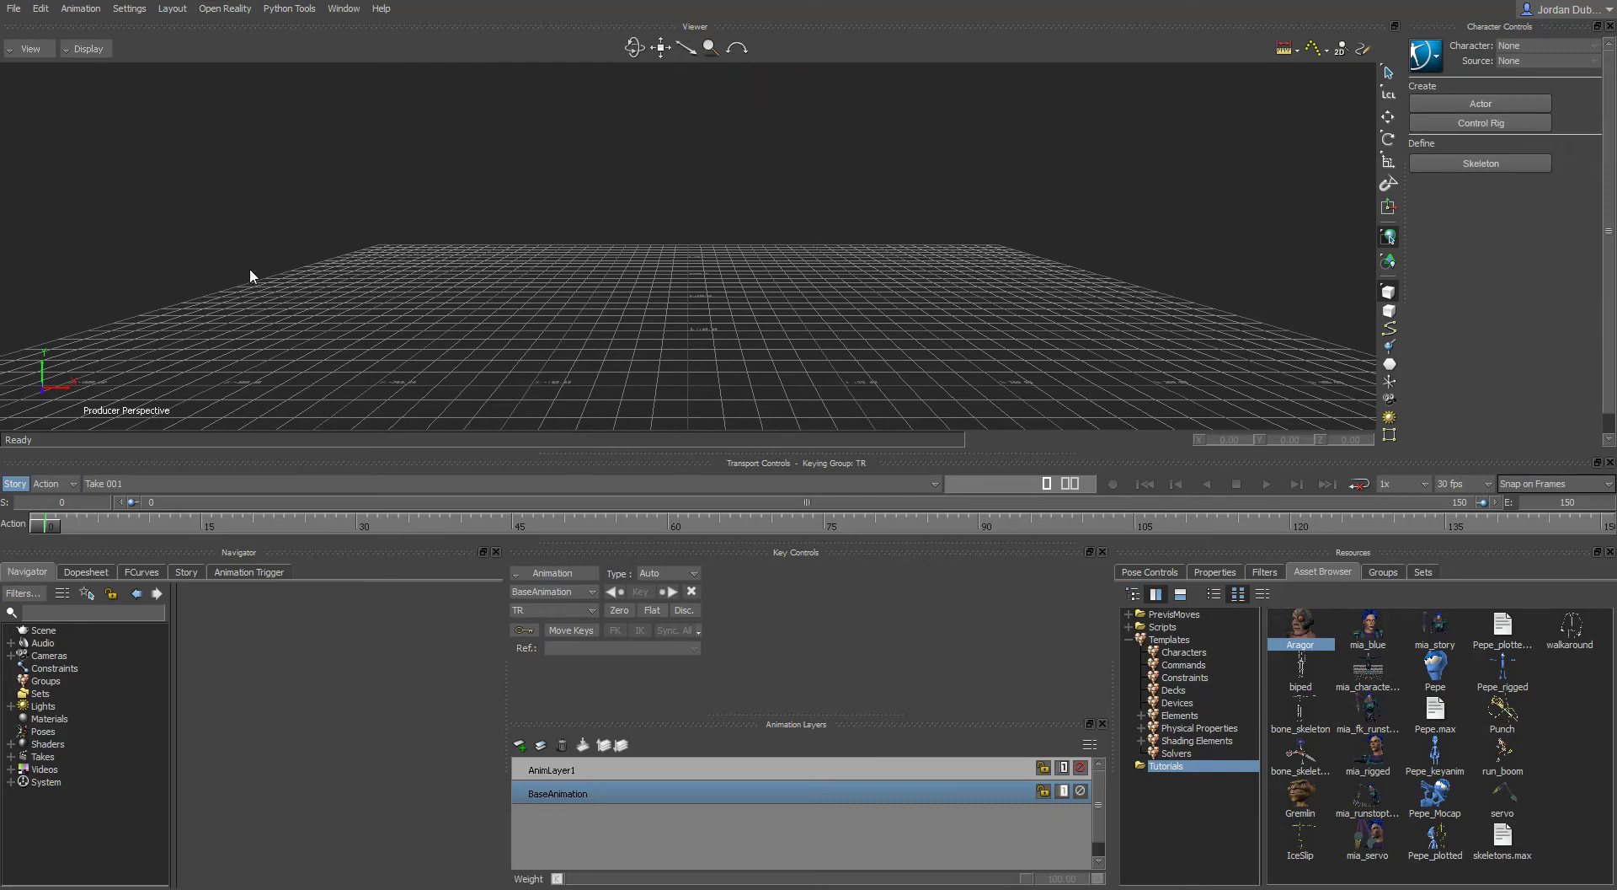
- Check the interaction mode presets in Settings and close the window keeping the Maya setting
click(131, 10)
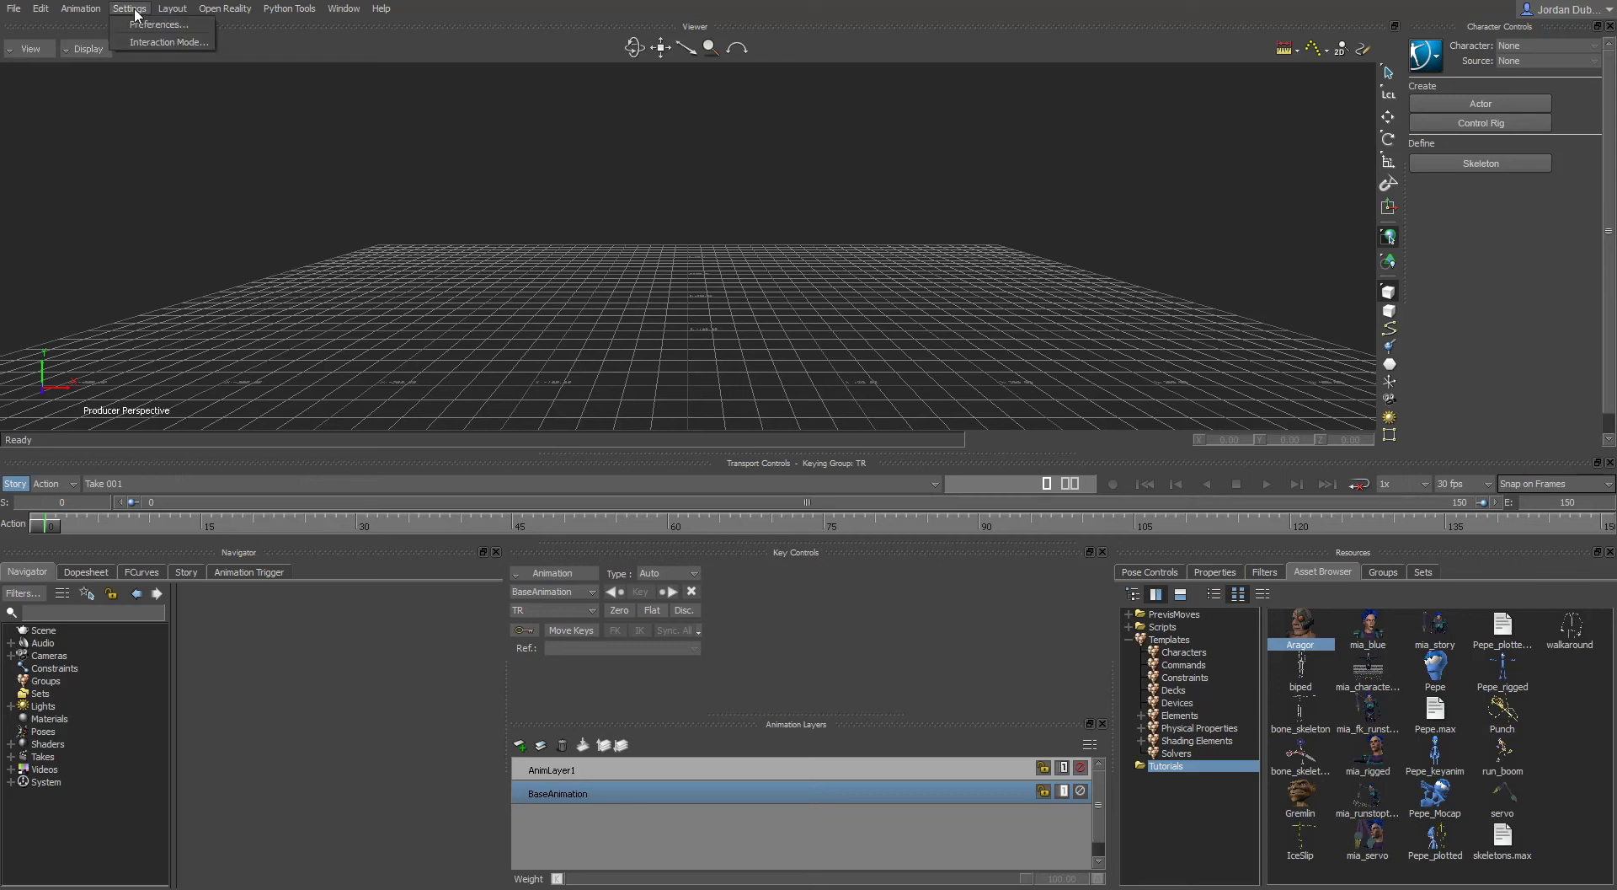
click(166, 43)
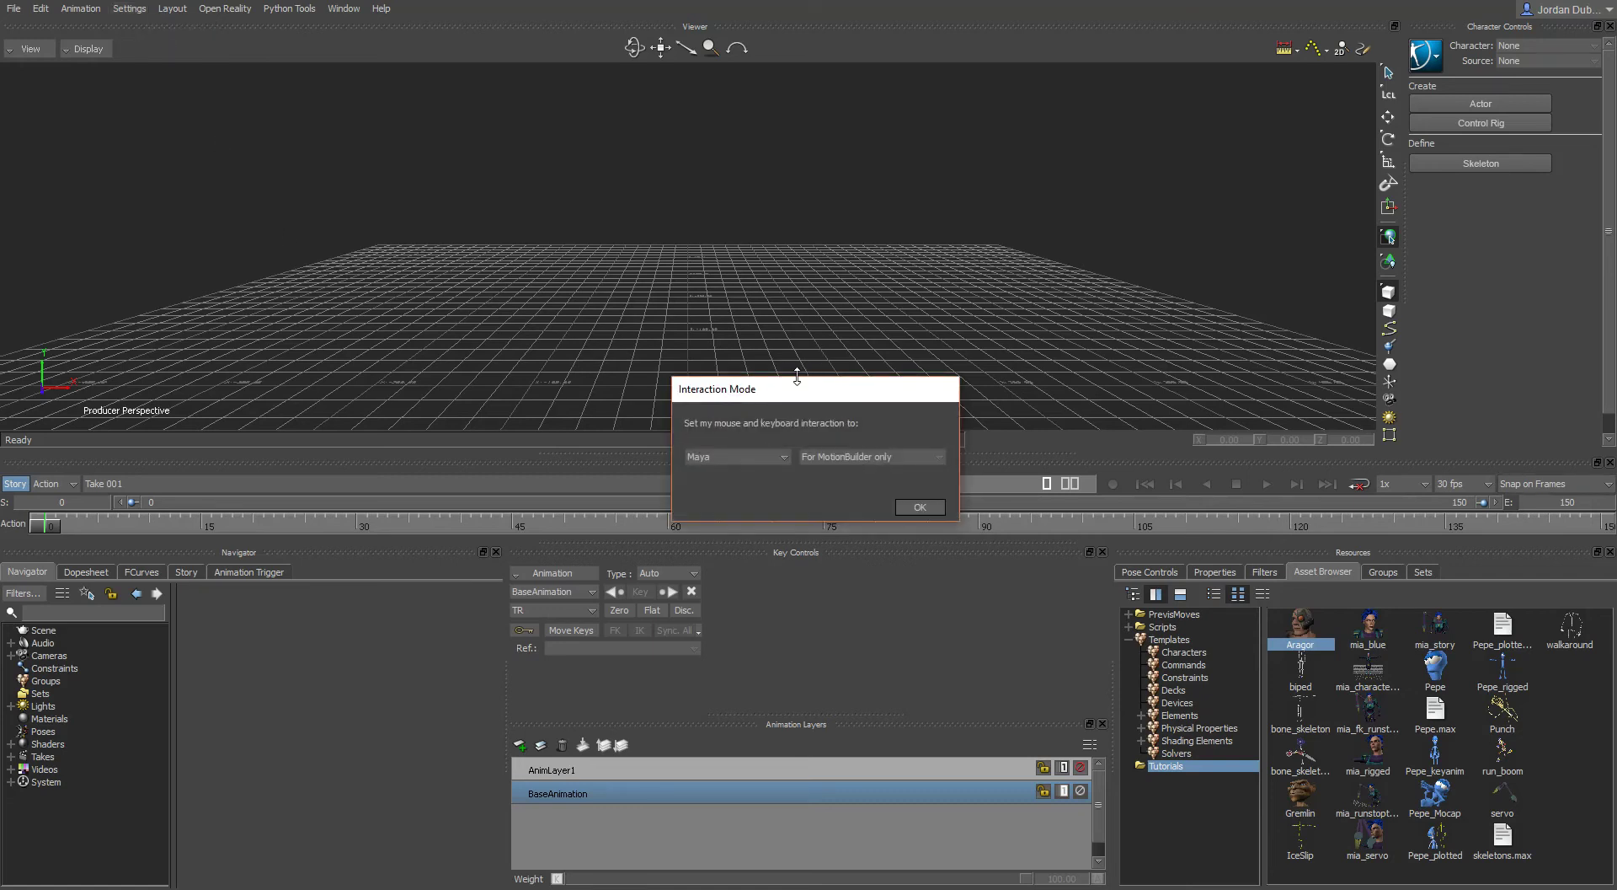
drag(789, 389, 663, 230)
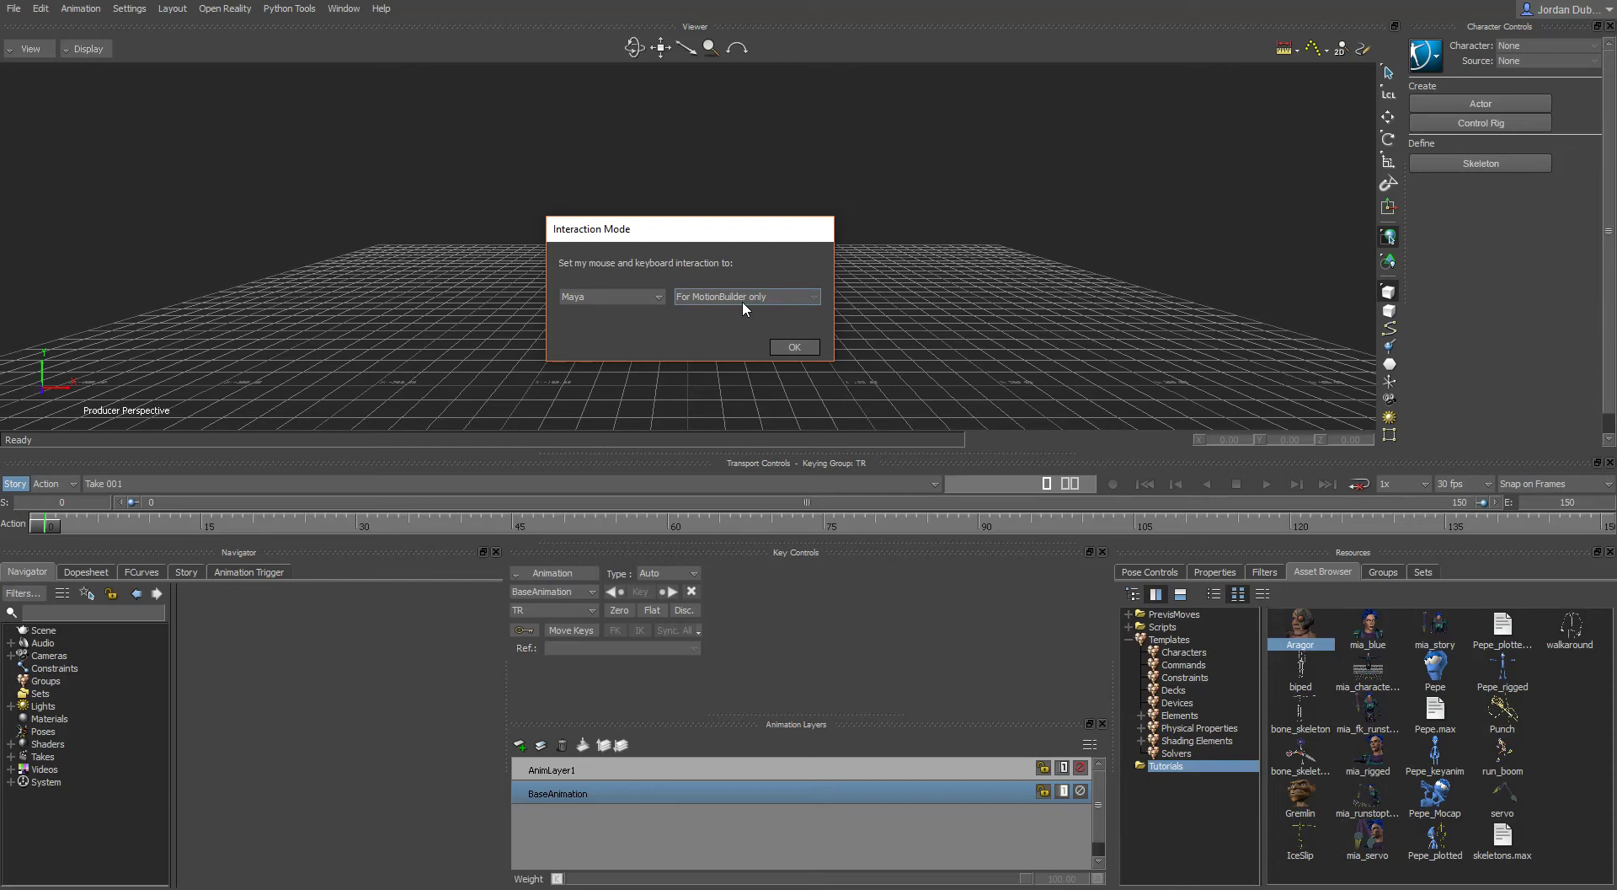
click(621, 302)
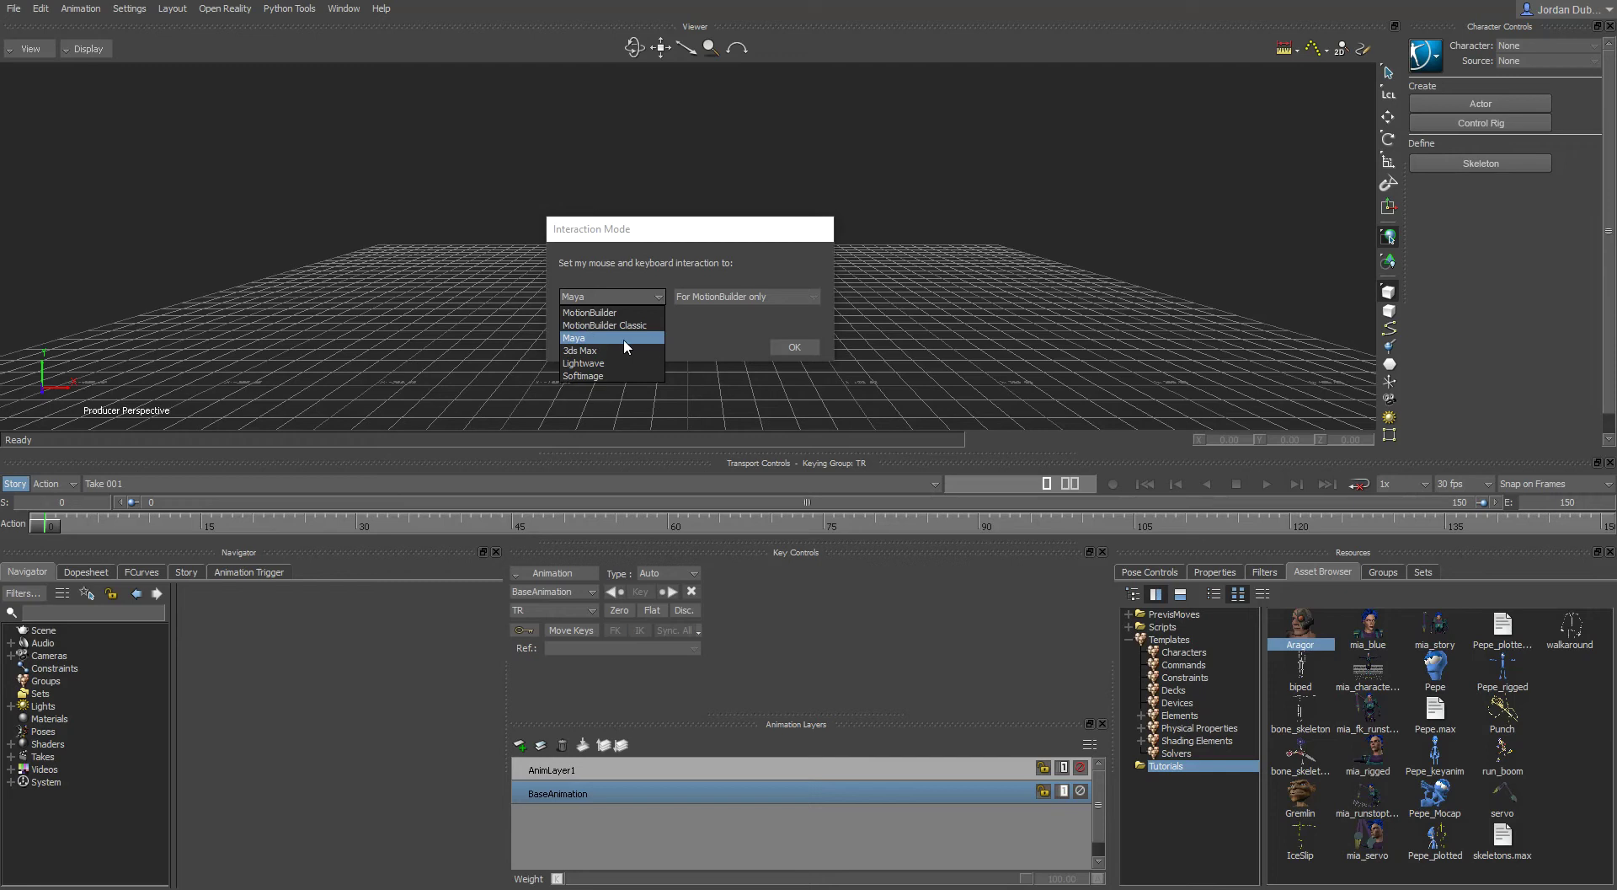
click(789, 346)
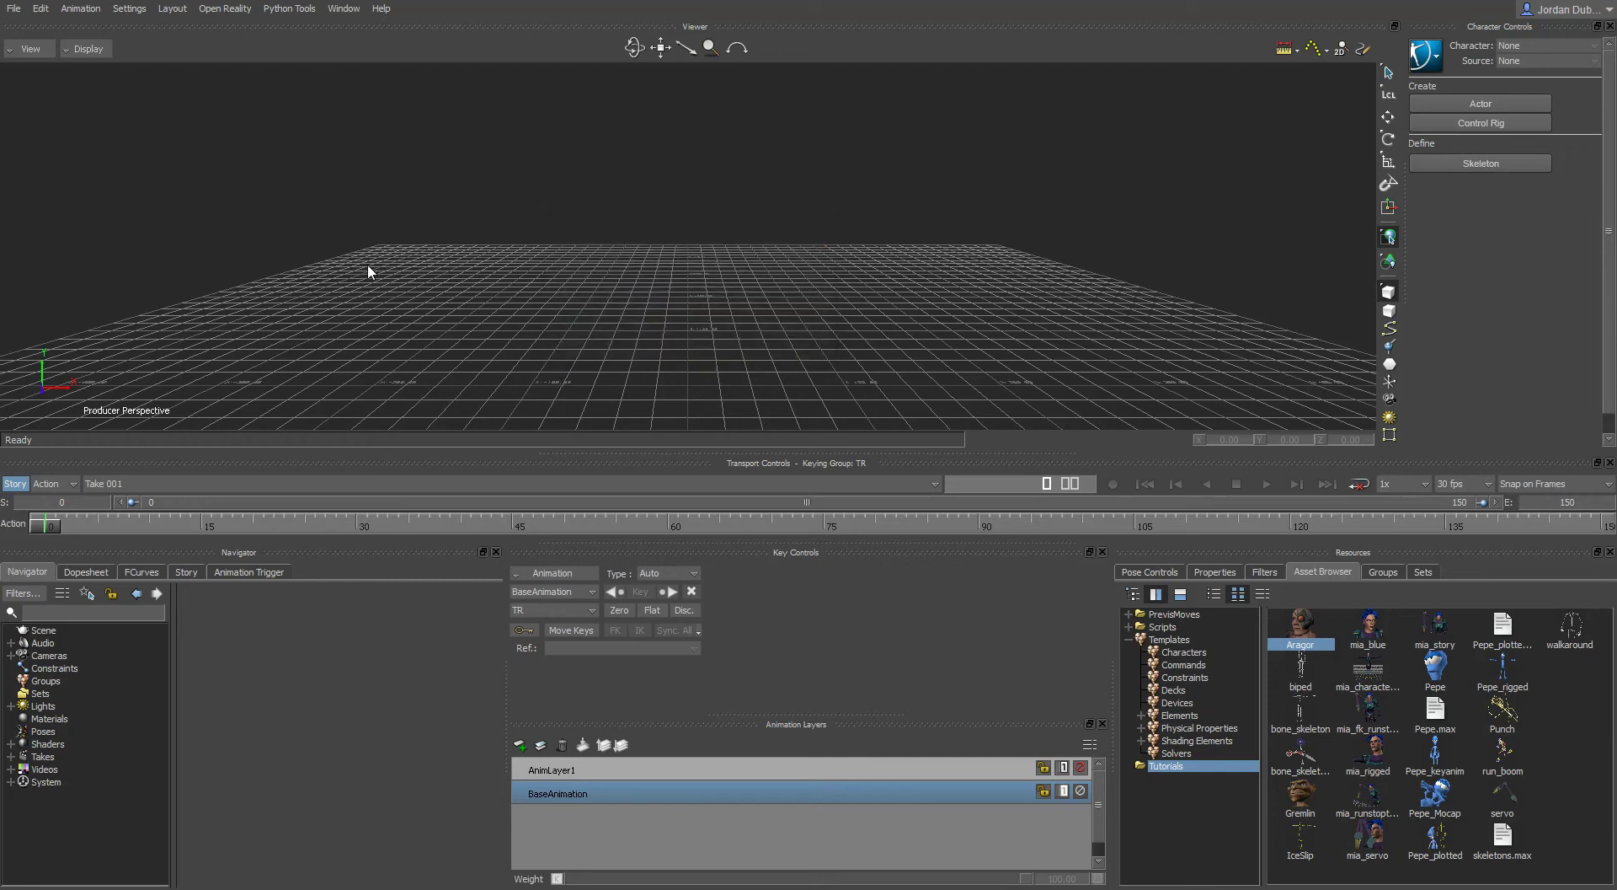
- Bring up the File menu to look over its commands
click(14, 10)
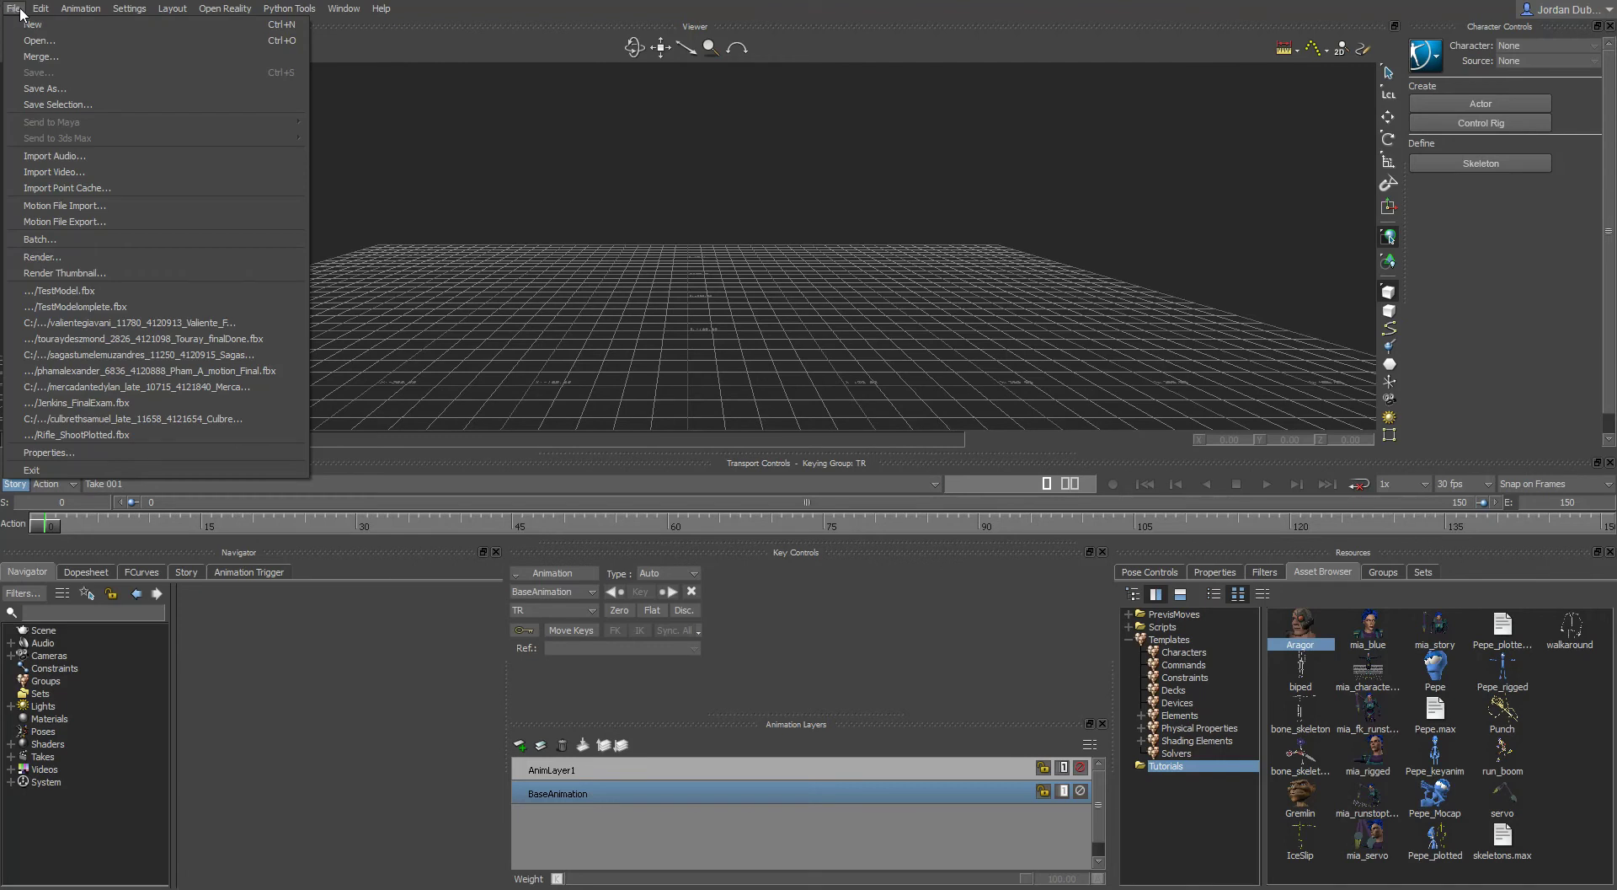
click(19, 11)
click(16, 11)
mouse_move(129, 9)
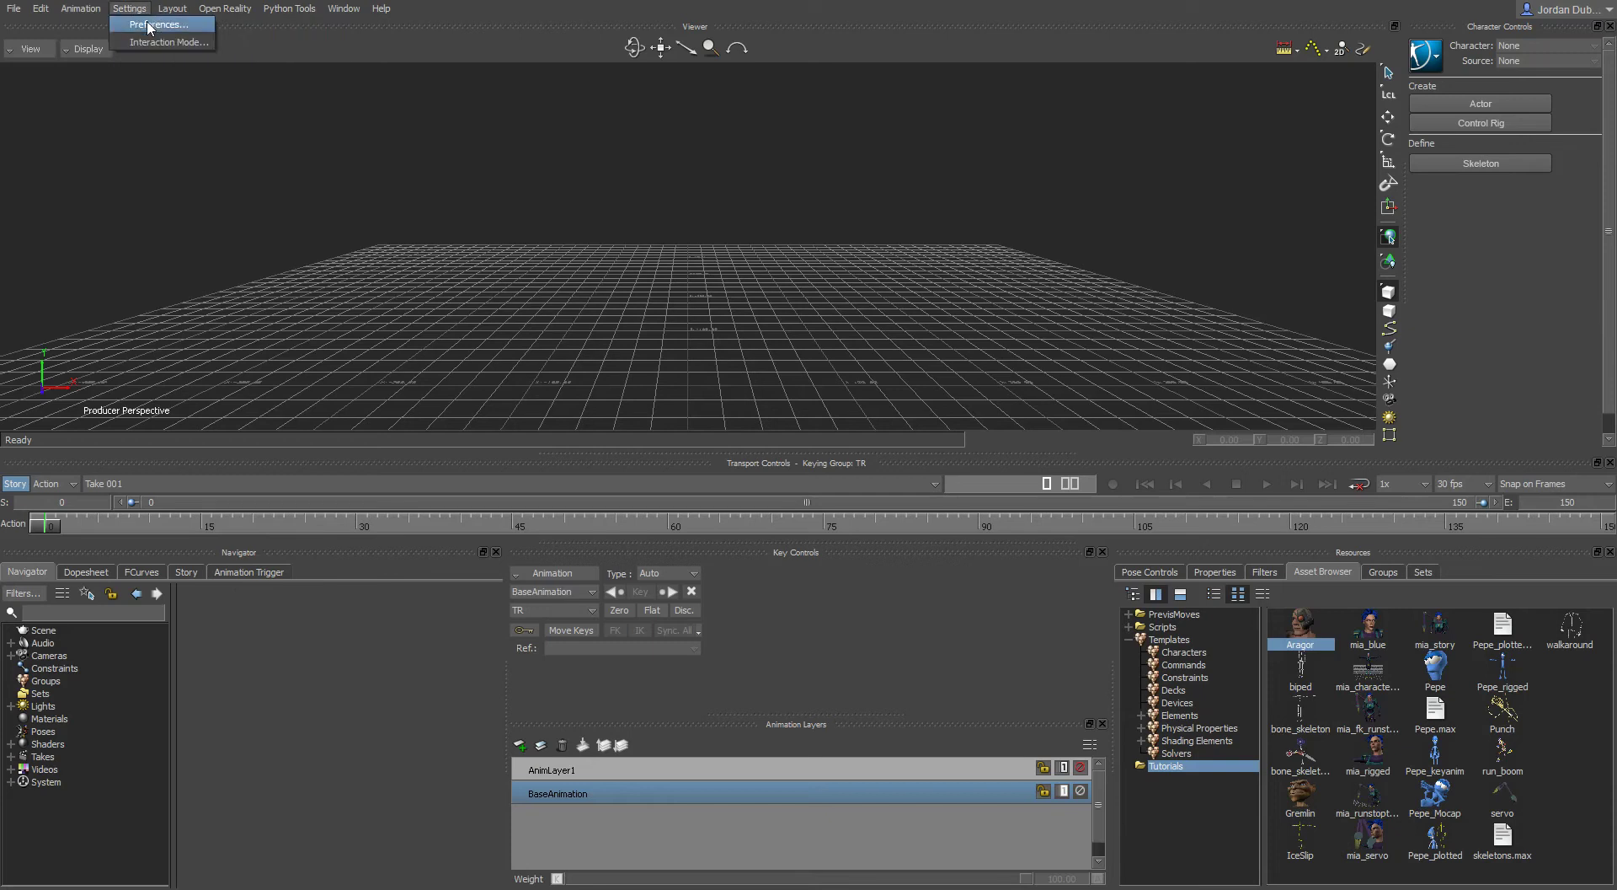
key(Escape)
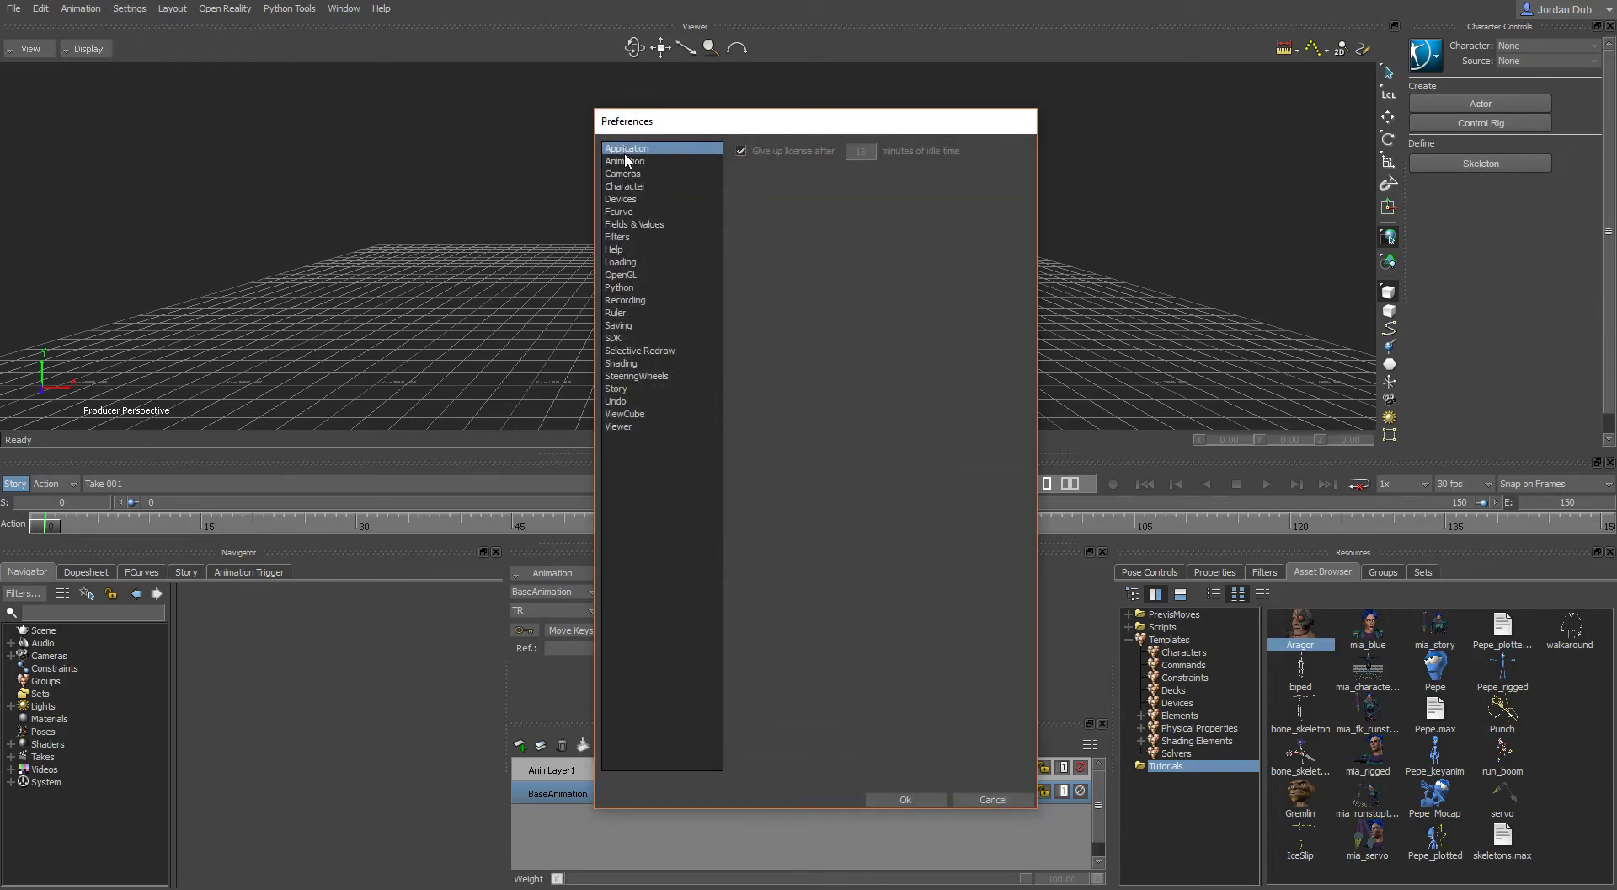
click(623, 172)
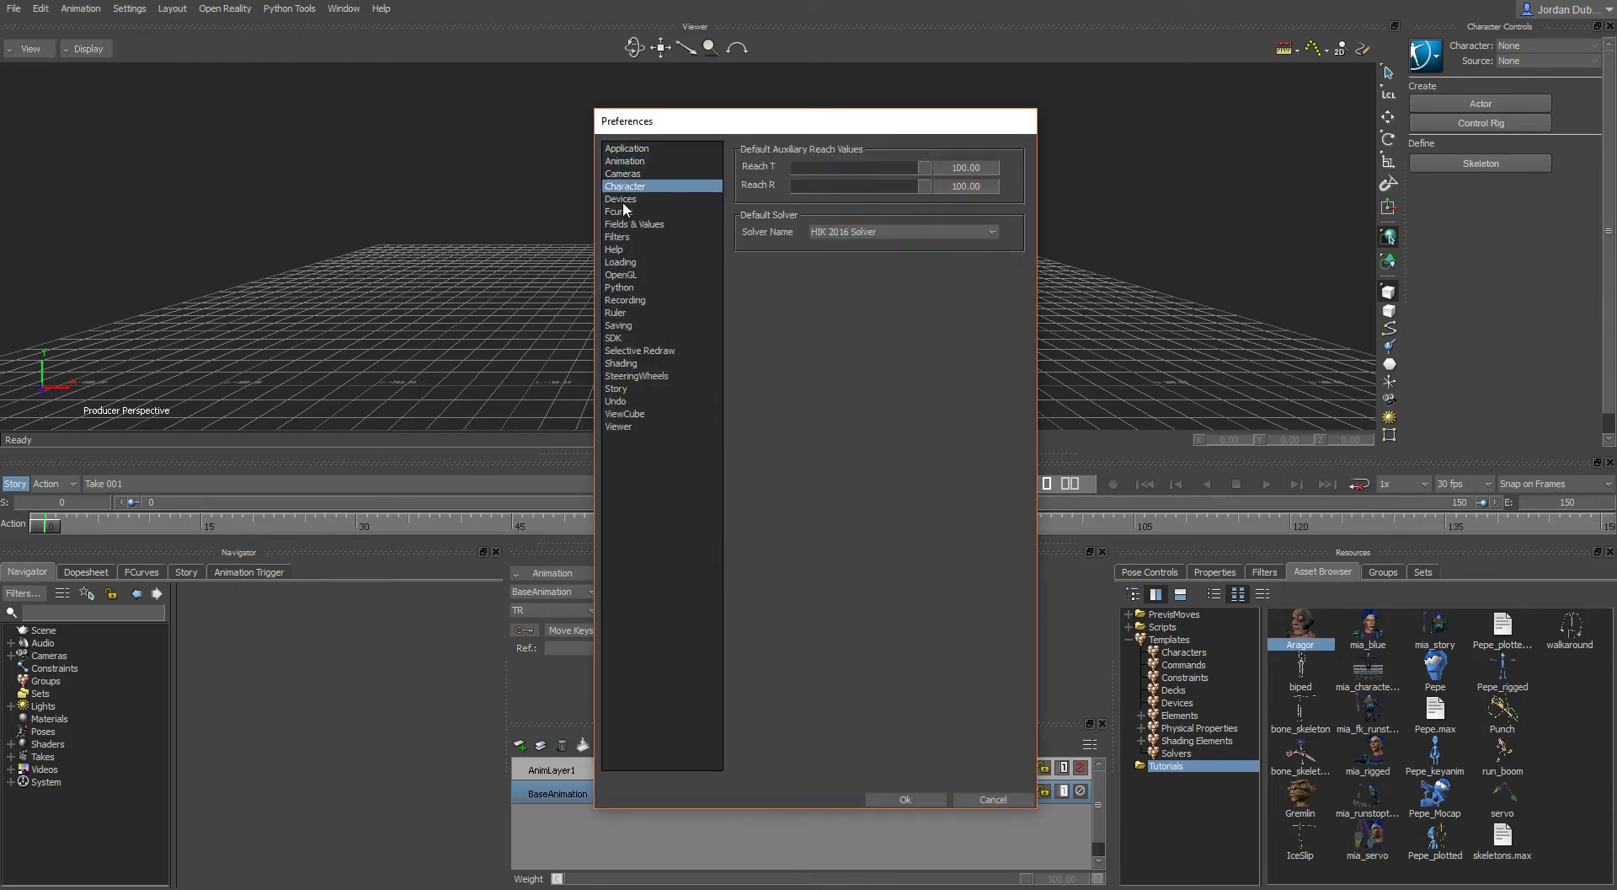
click(625, 212)
click(621, 262)
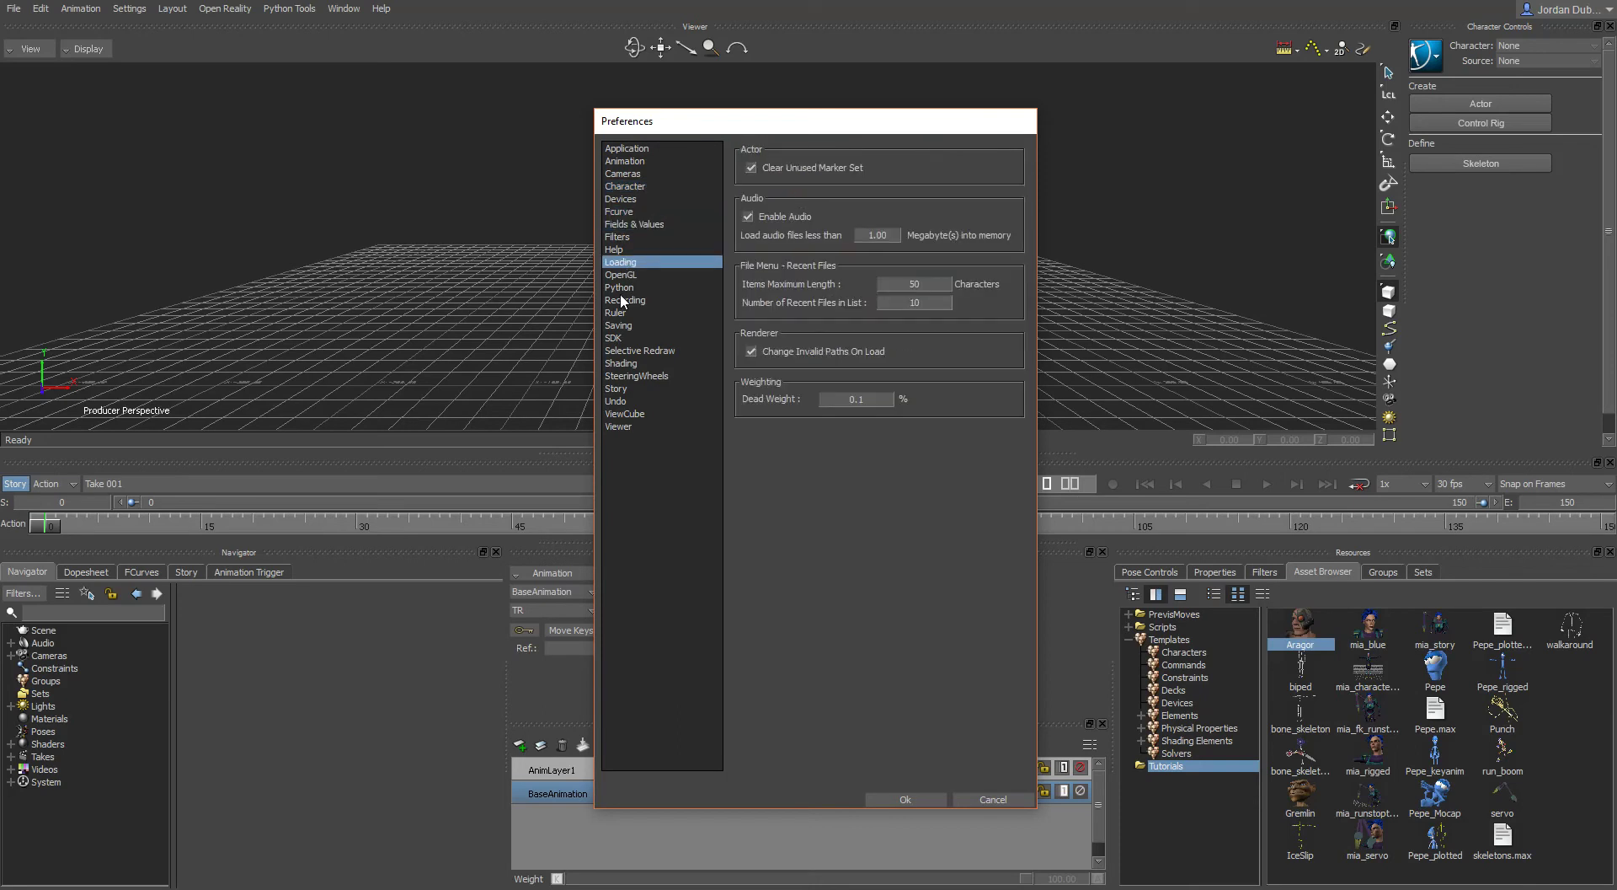
click(623, 300)
click(620, 287)
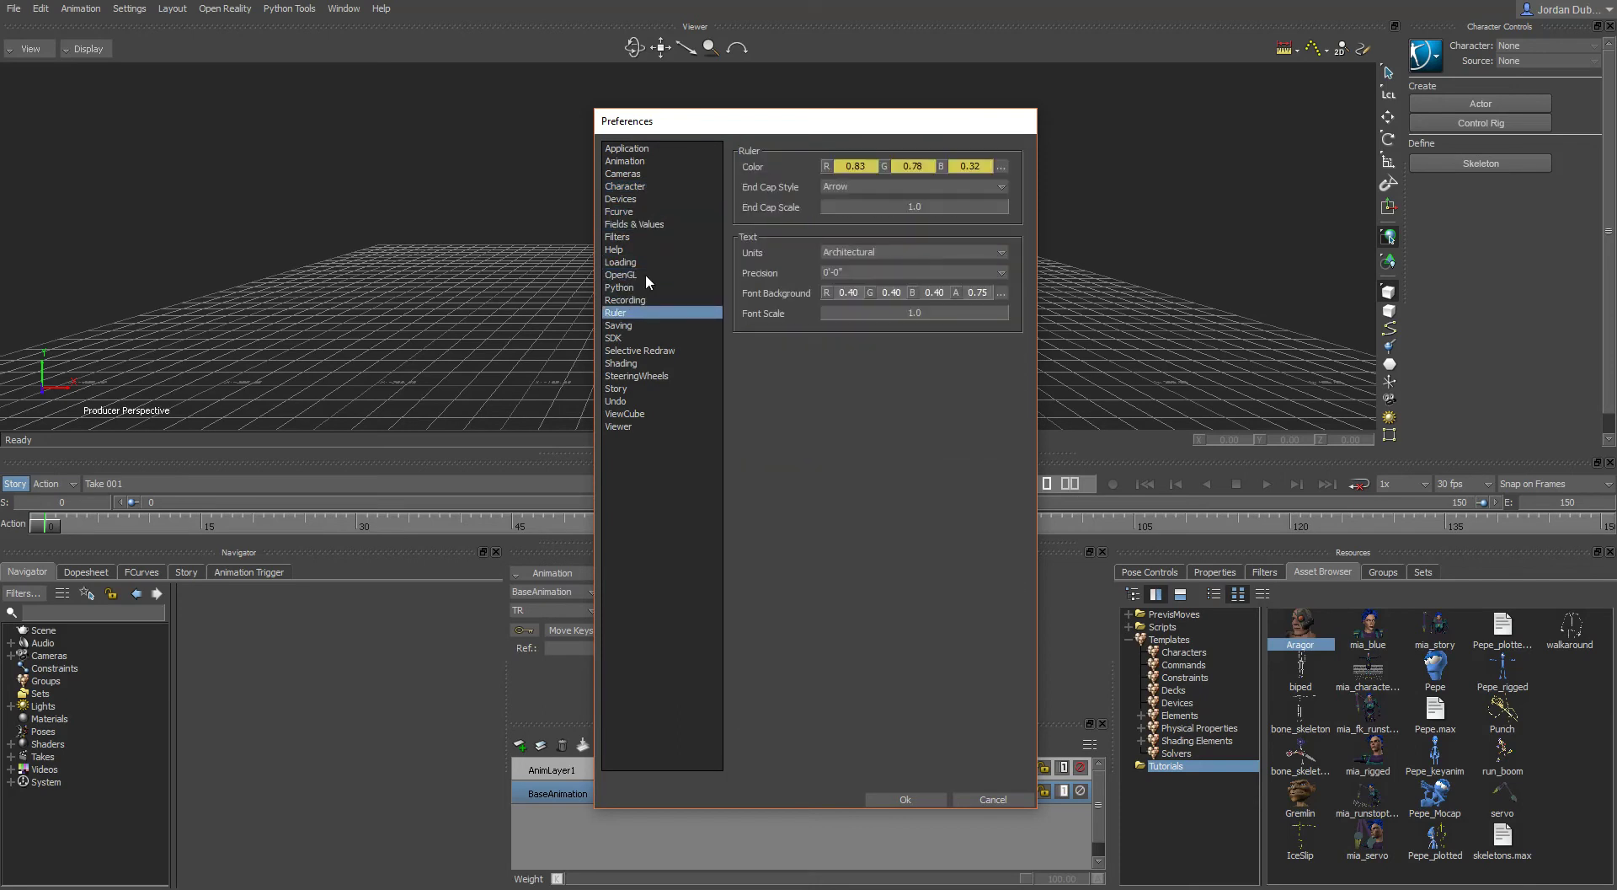
click(1003, 801)
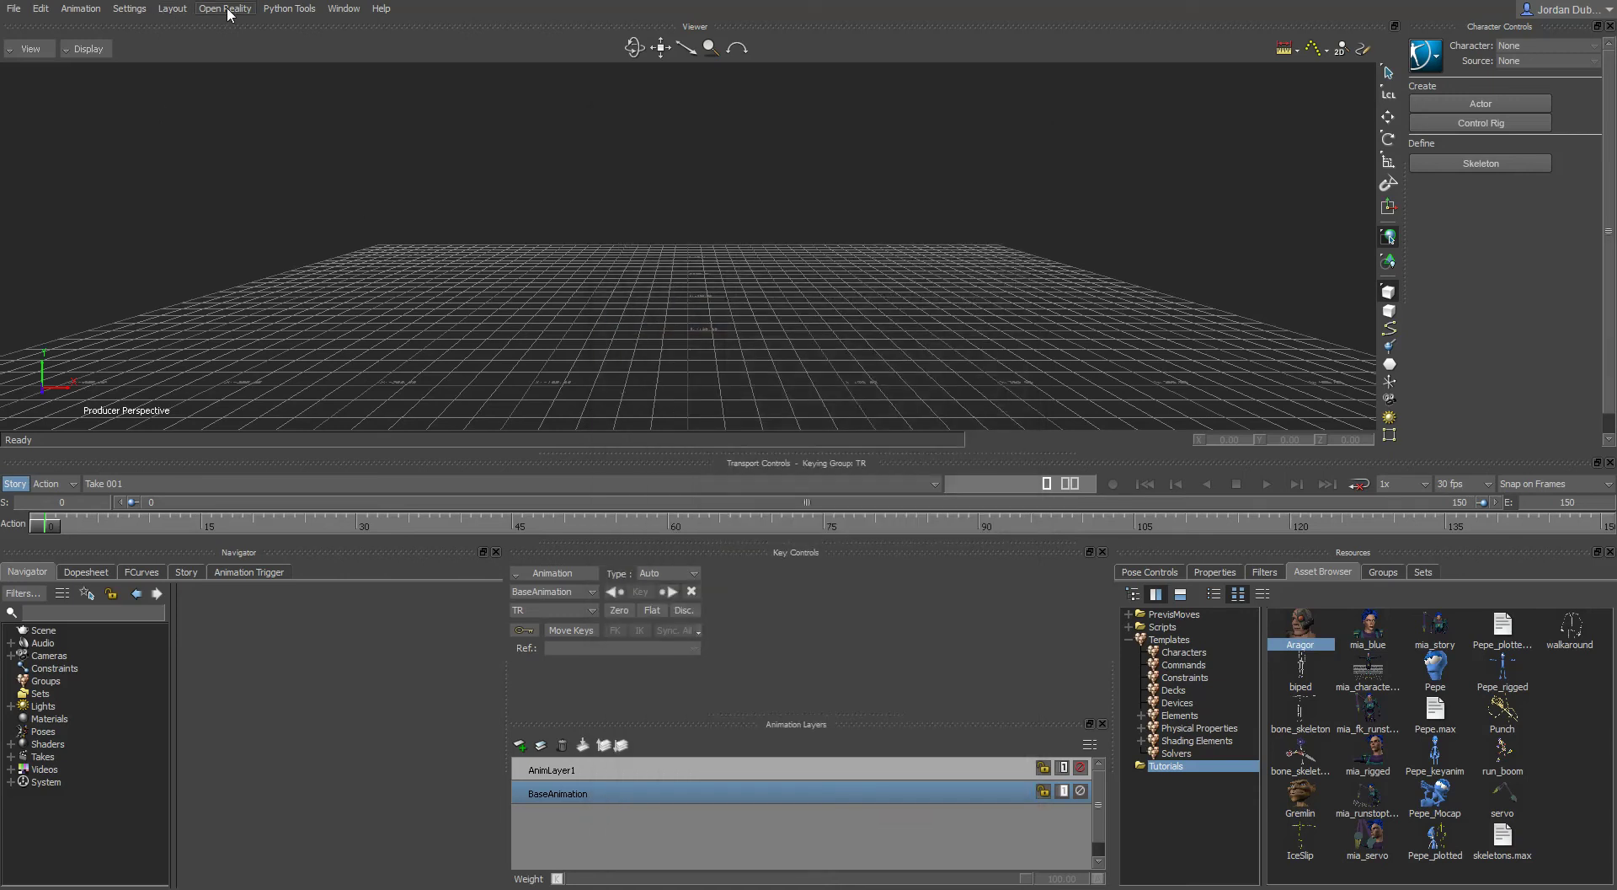
click(178, 10)
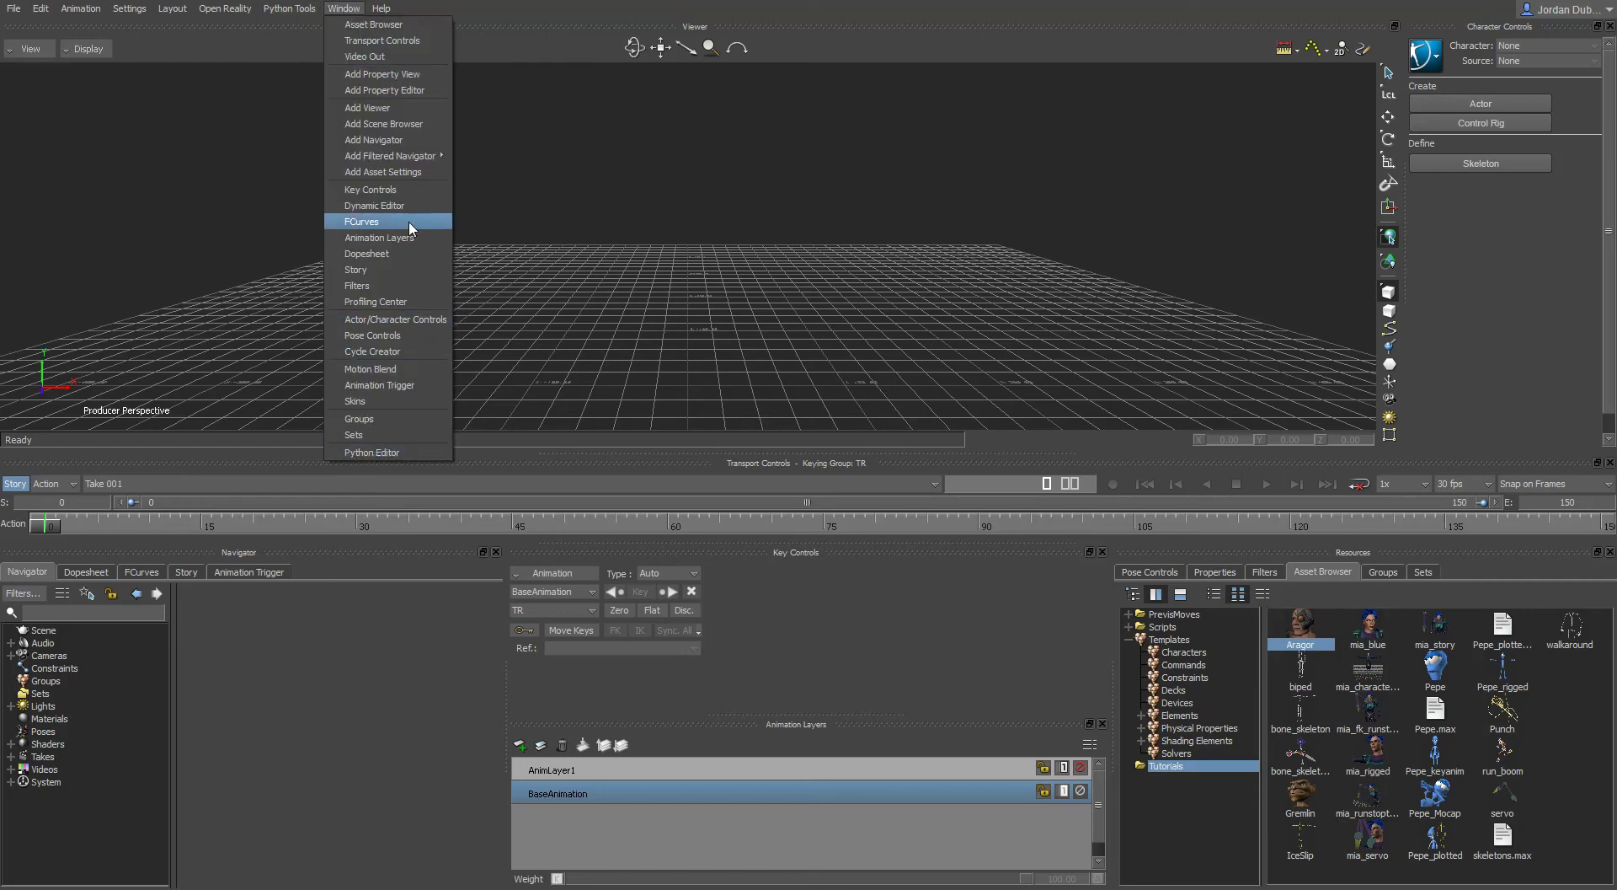
click(1190, 69)
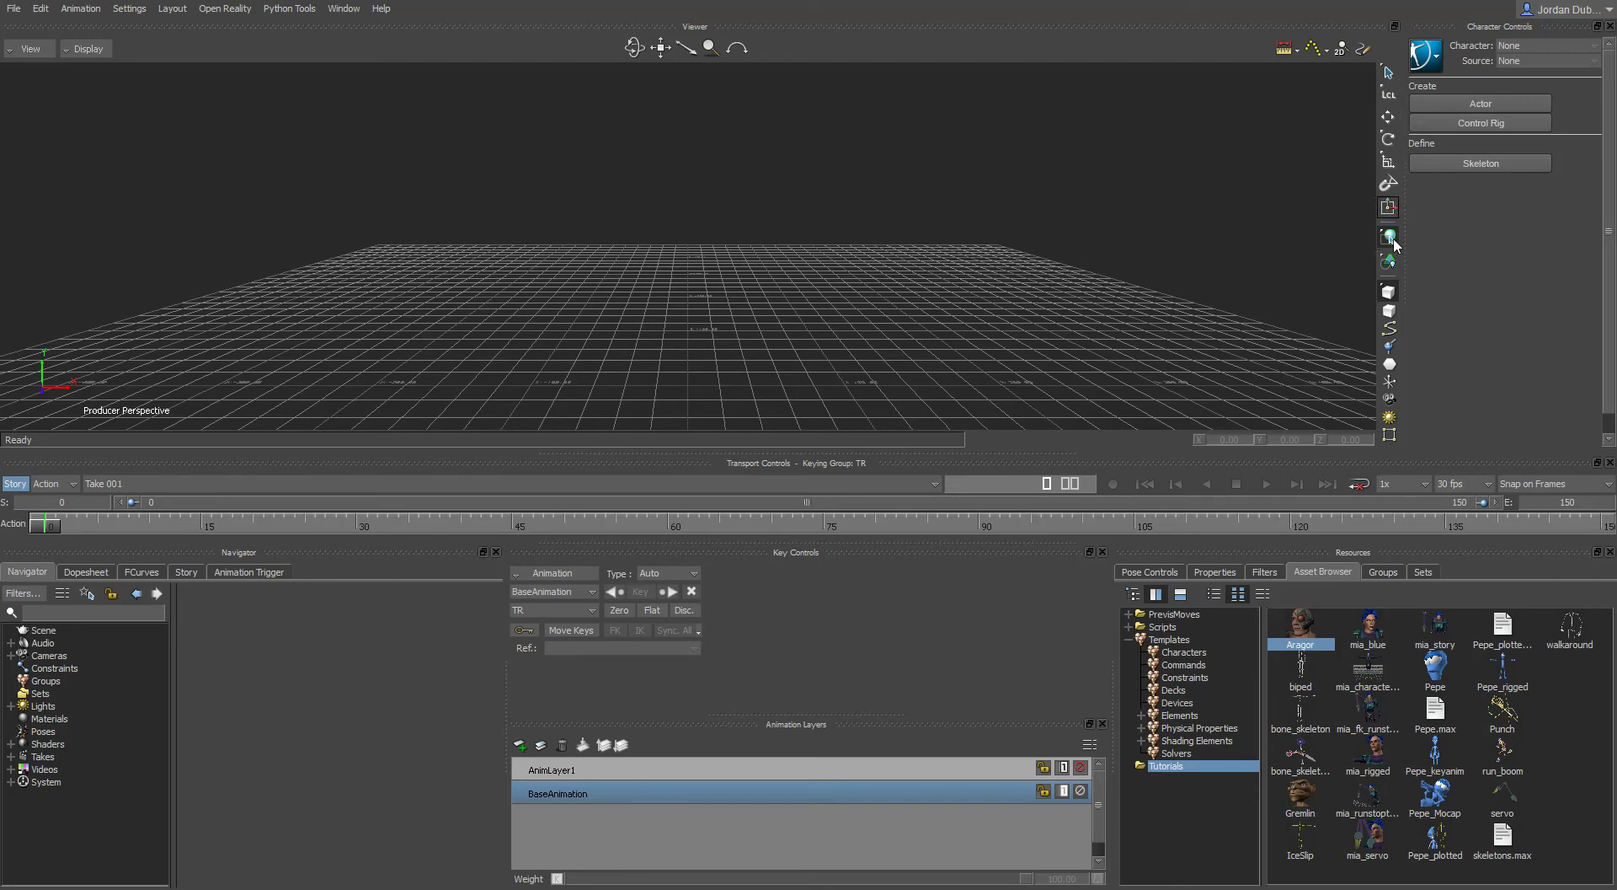
click(1386, 293)
- Keep Model selection mode, glance at the trajectory options, and switch the Navigator to FCurves
click(1384, 290)
click(1329, 52)
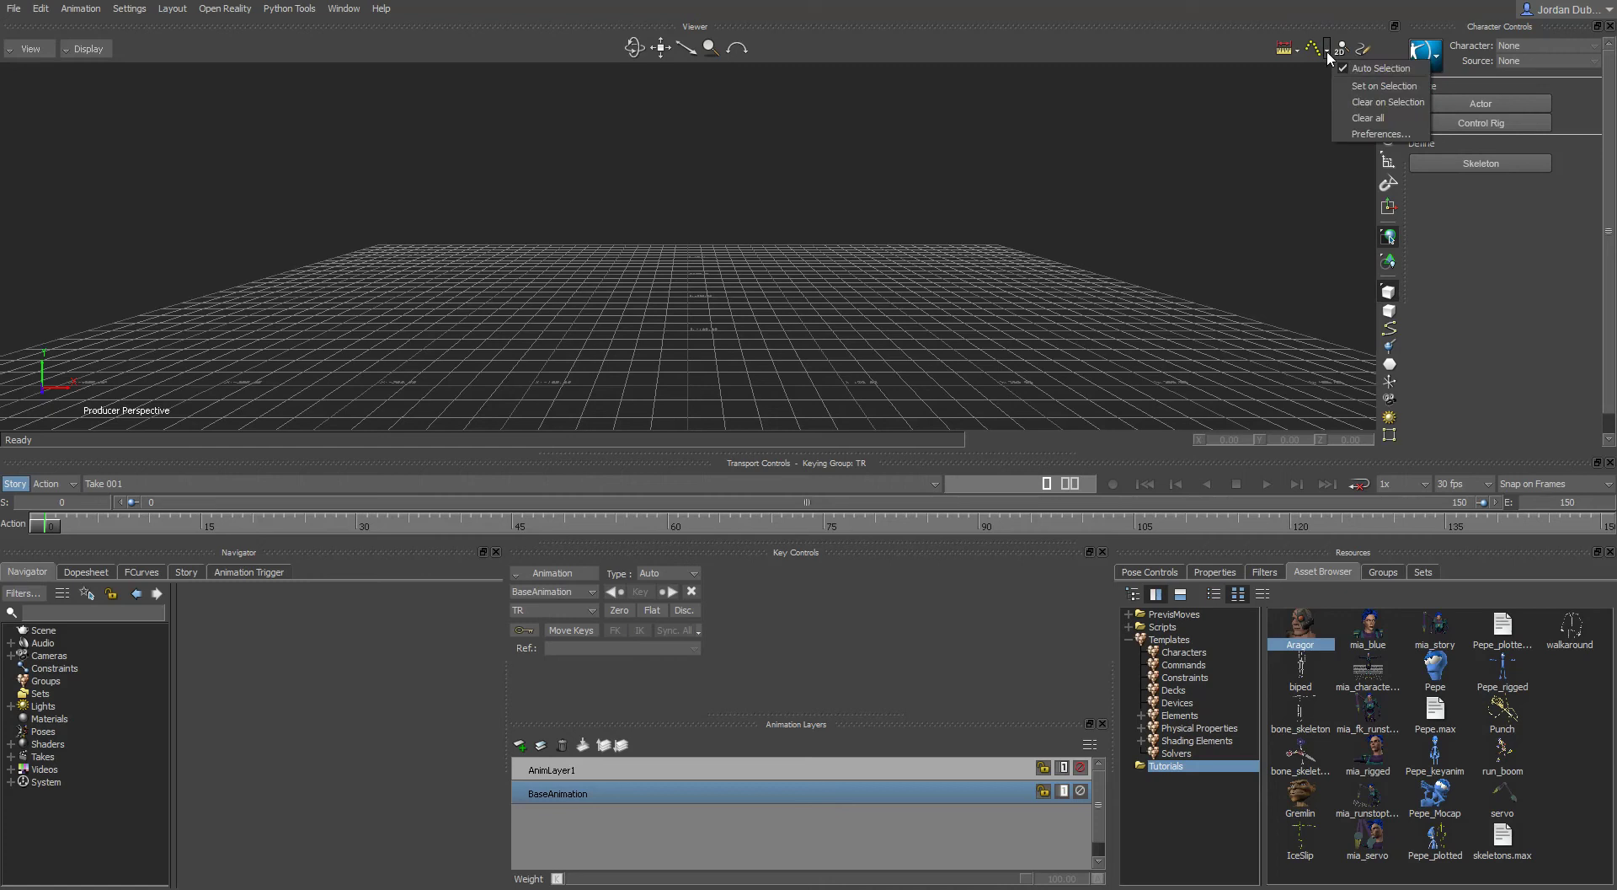
click(1284, 53)
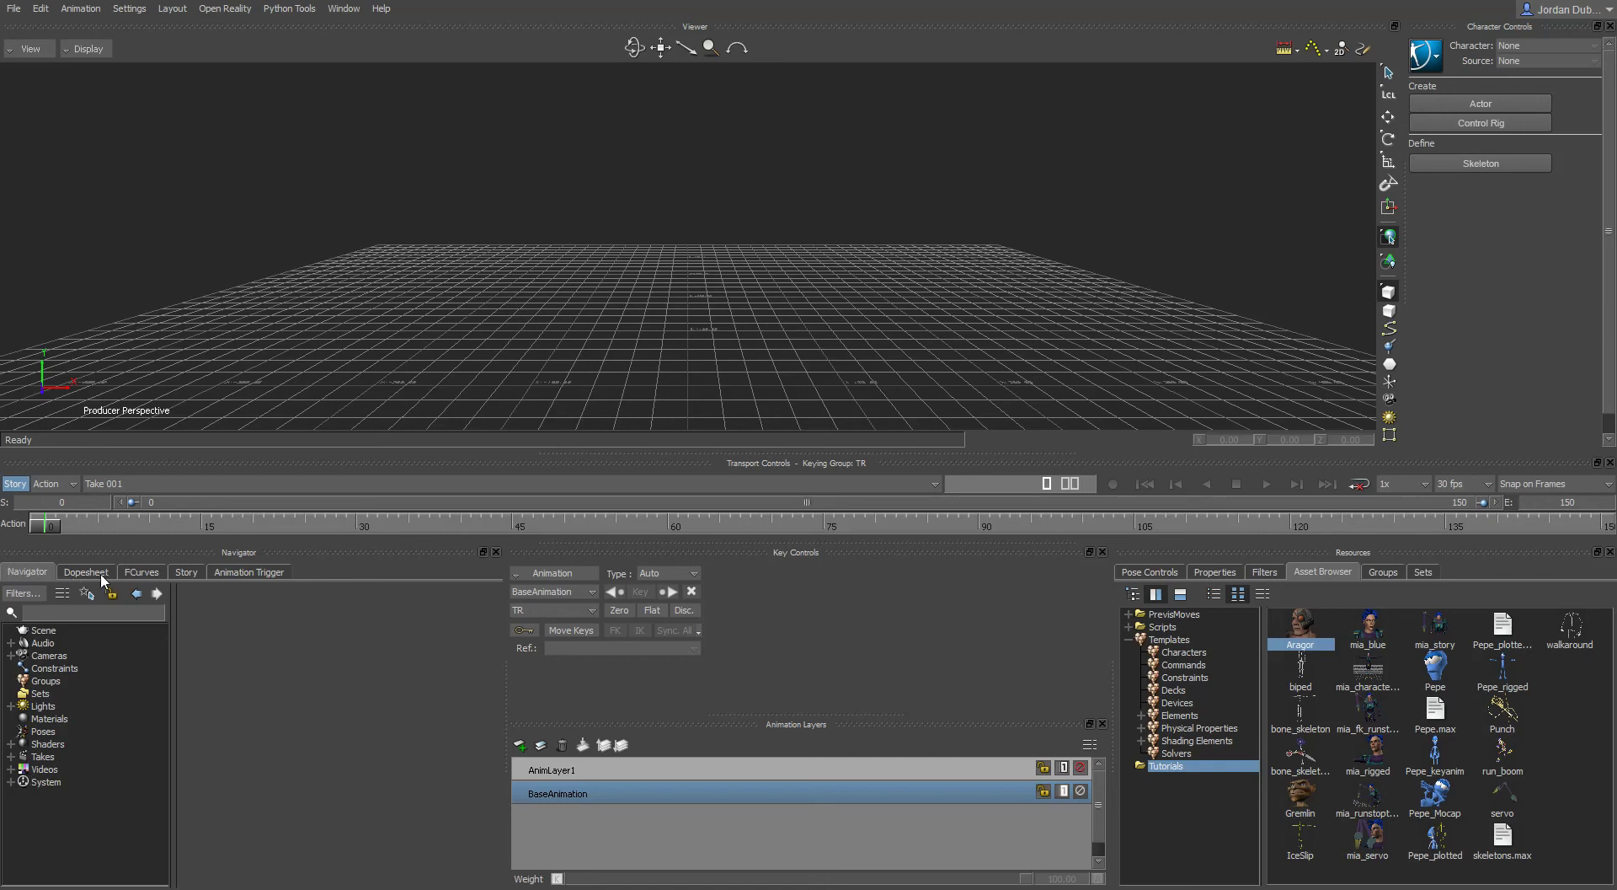
click(140, 573)
- Flip through the Story, Animation Trigger, Navigator, Dopesheet and FCurves tabs, ending on Animation Trigger
click(187, 573)
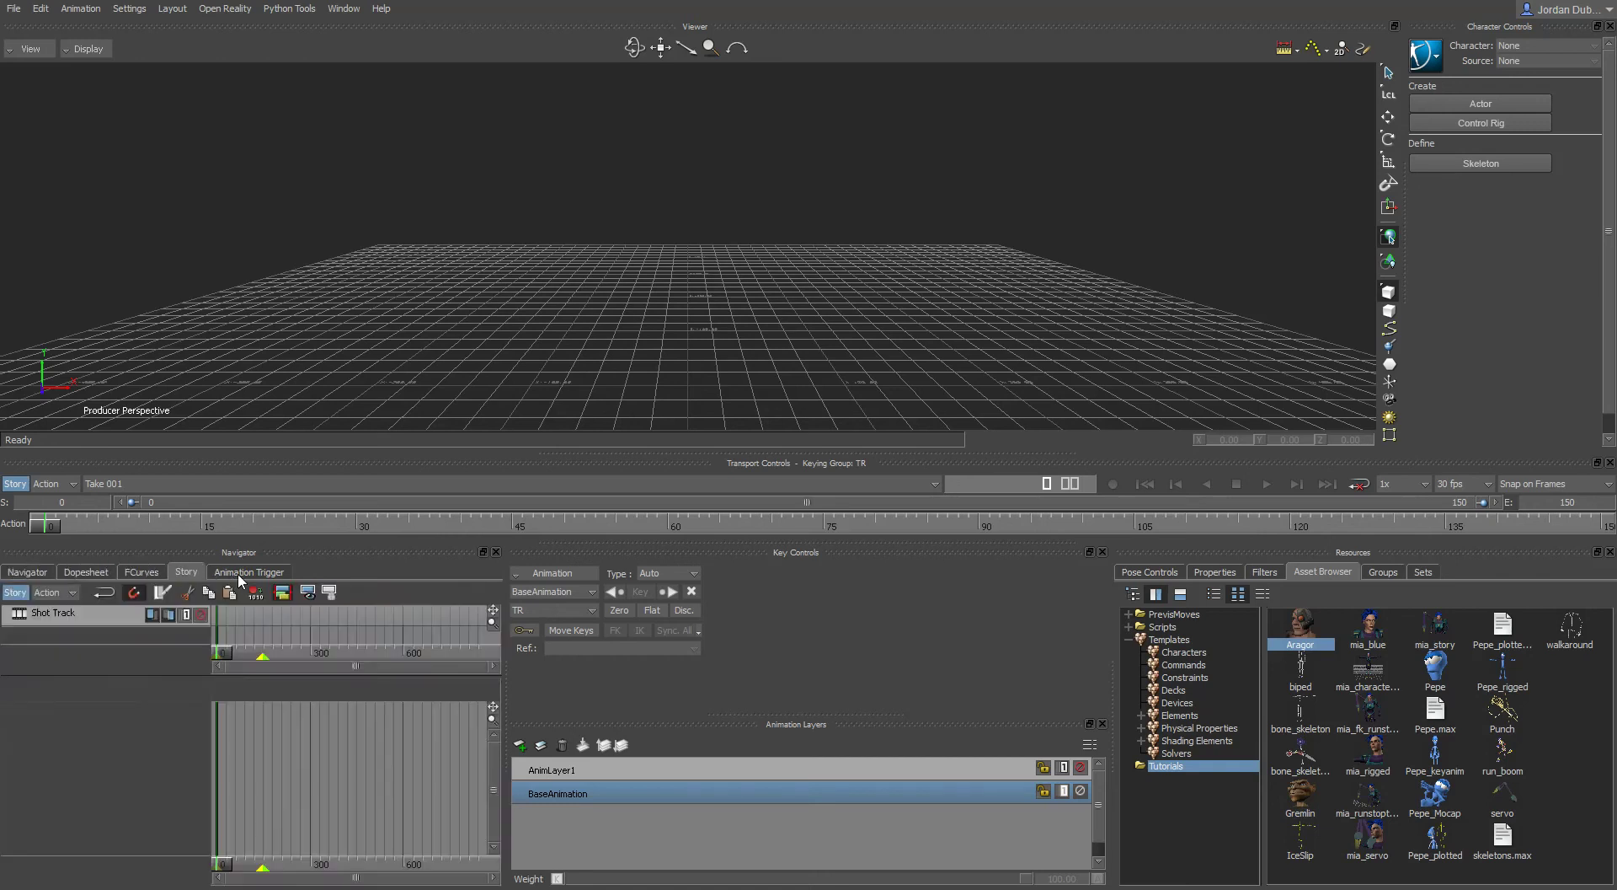
click(244, 573)
click(27, 572)
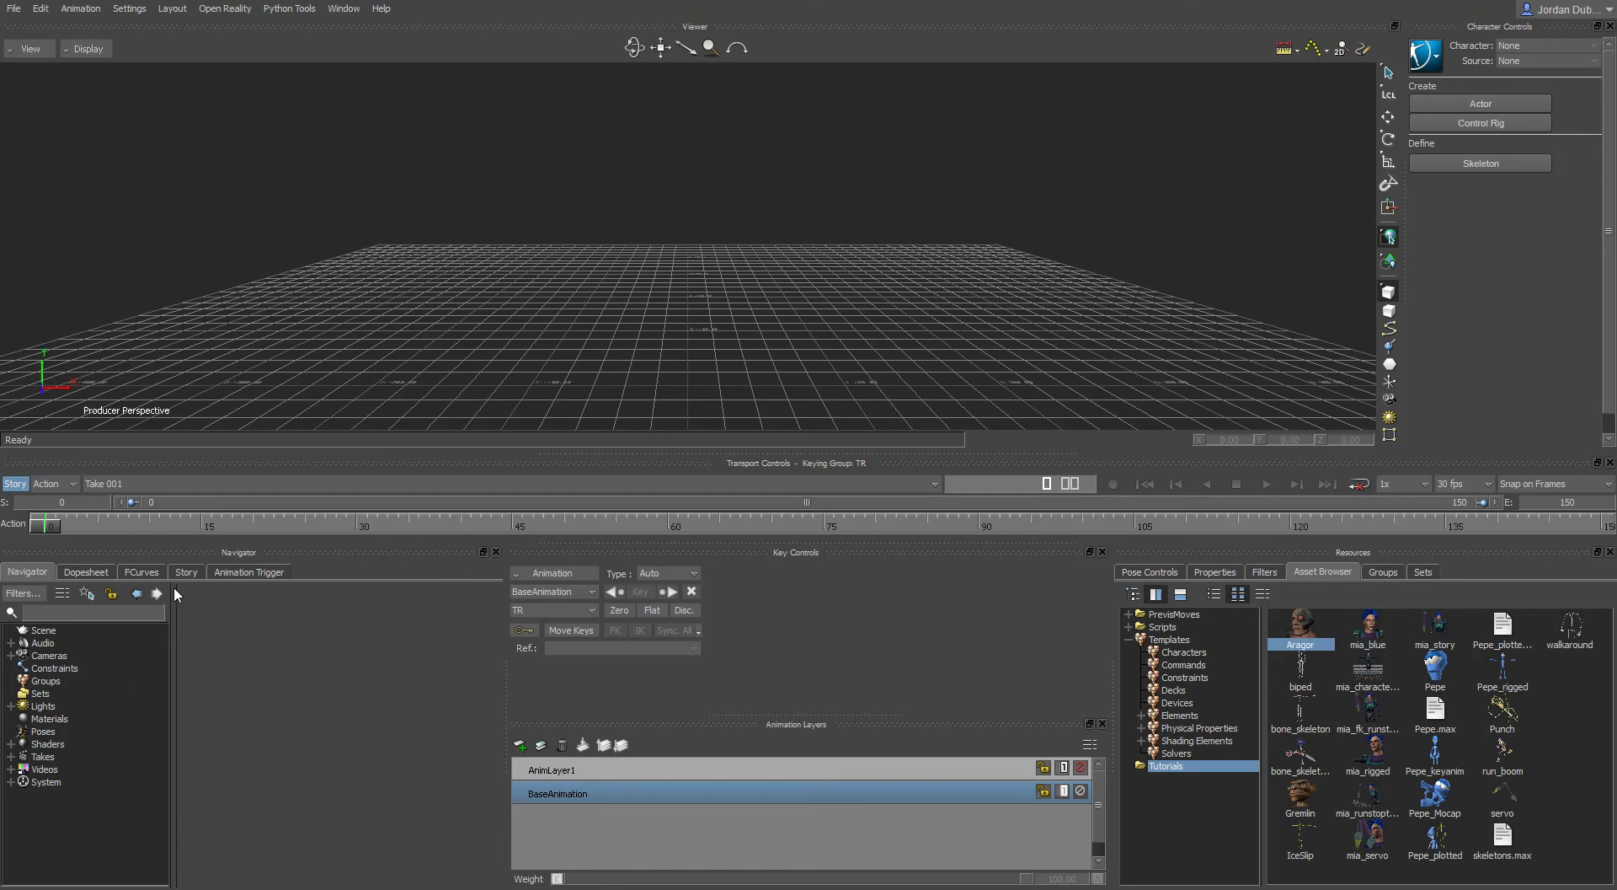
click(87, 573)
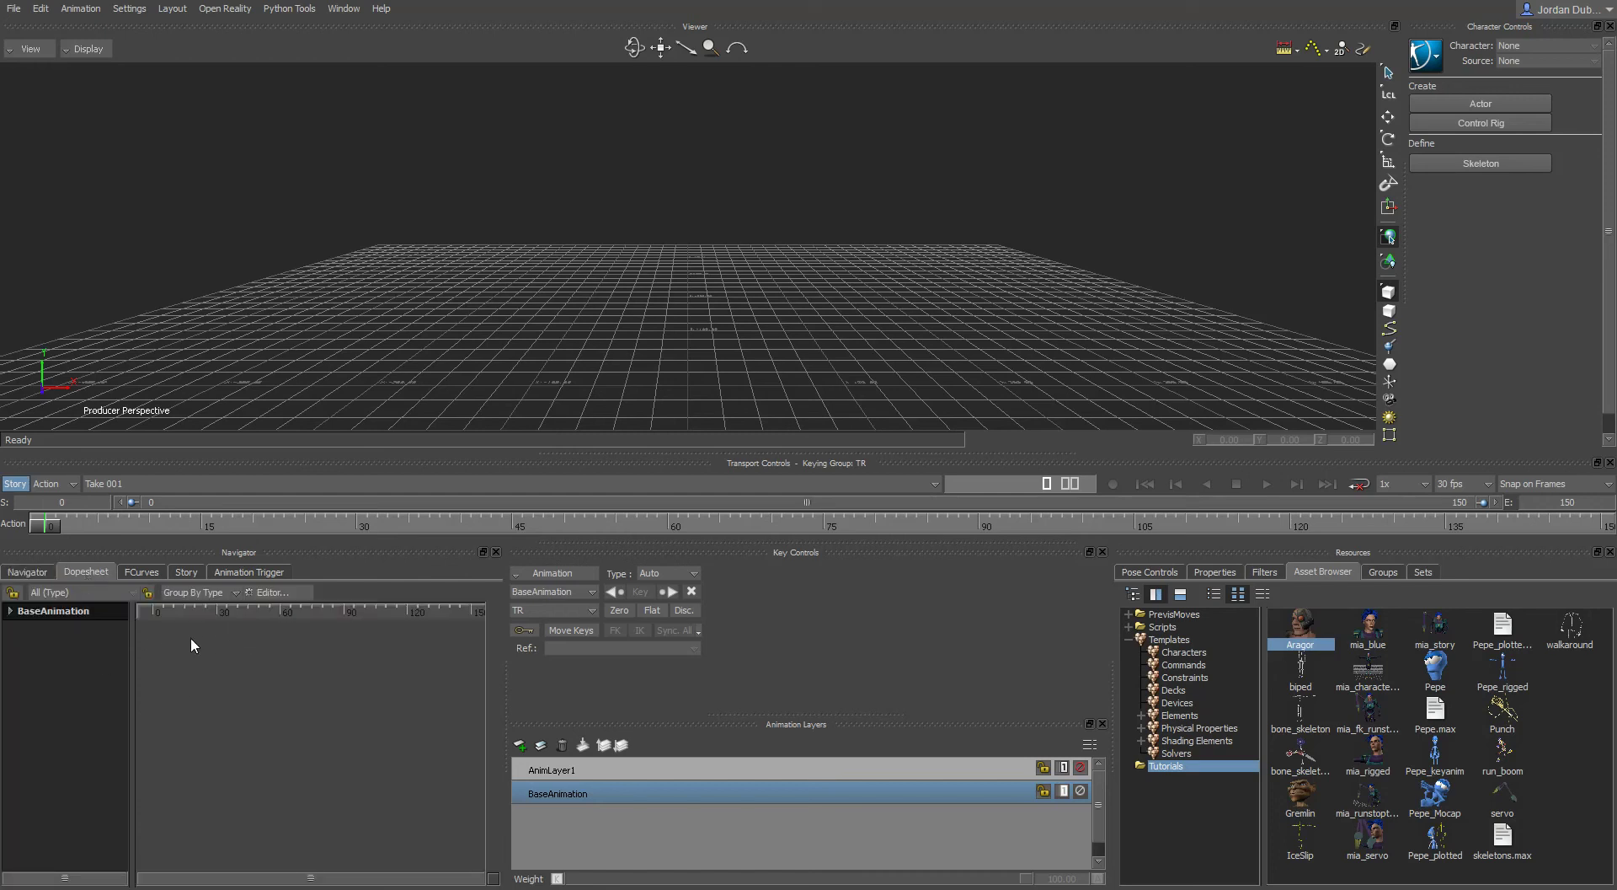
click(140, 570)
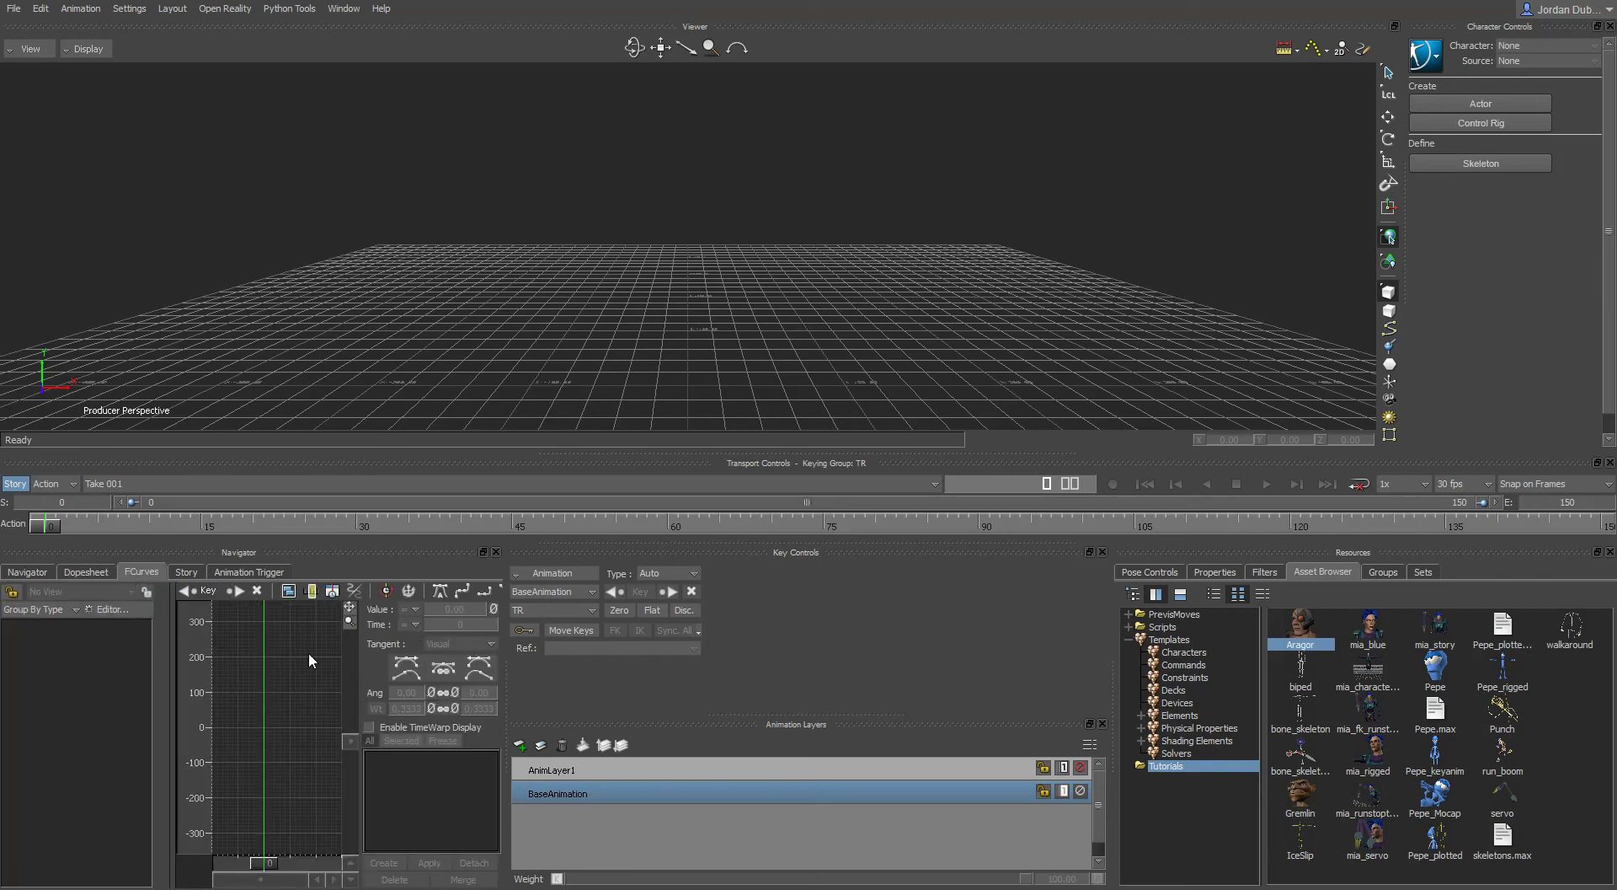
click(187, 572)
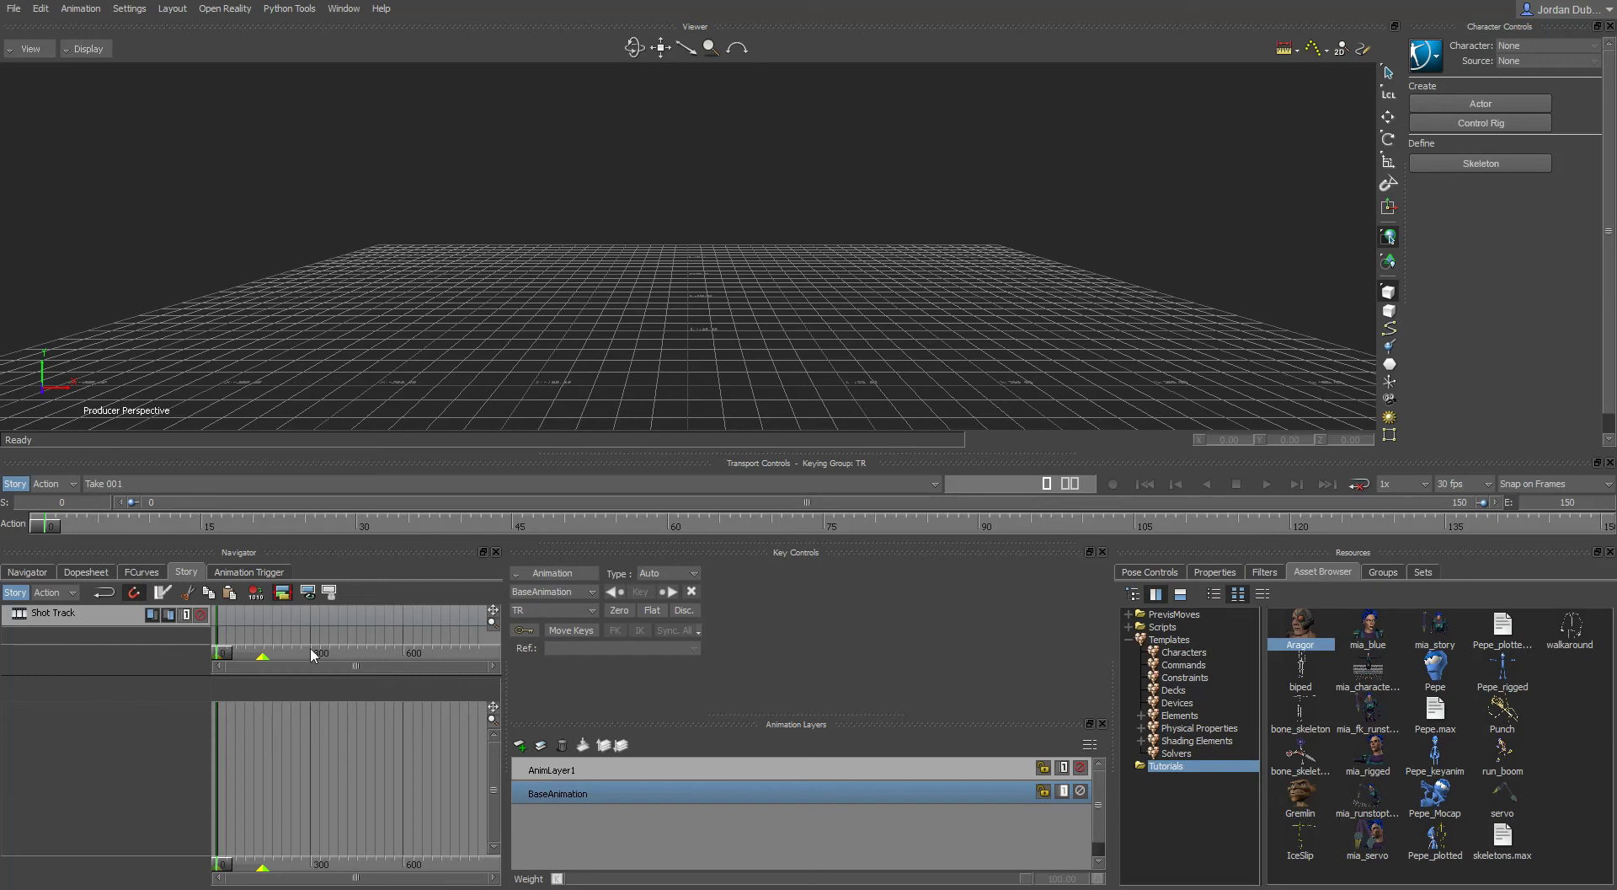
click(239, 572)
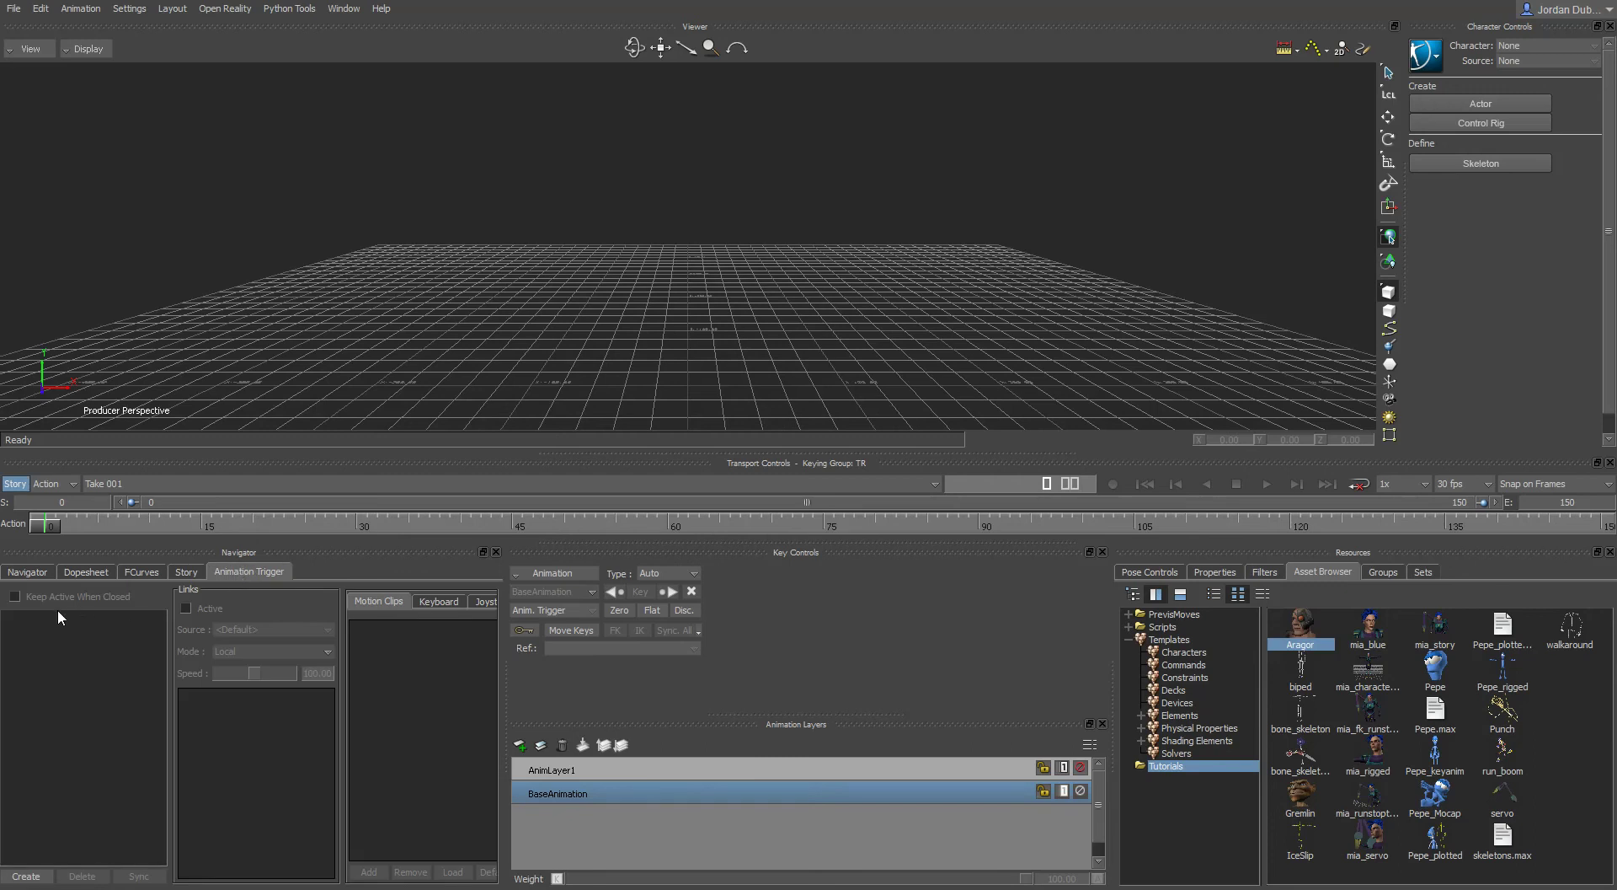
- Toggle the trigger's Joystick, Keyboard and Motion Clips lists, then go back to the Navigator tree
click(482, 599)
click(430, 597)
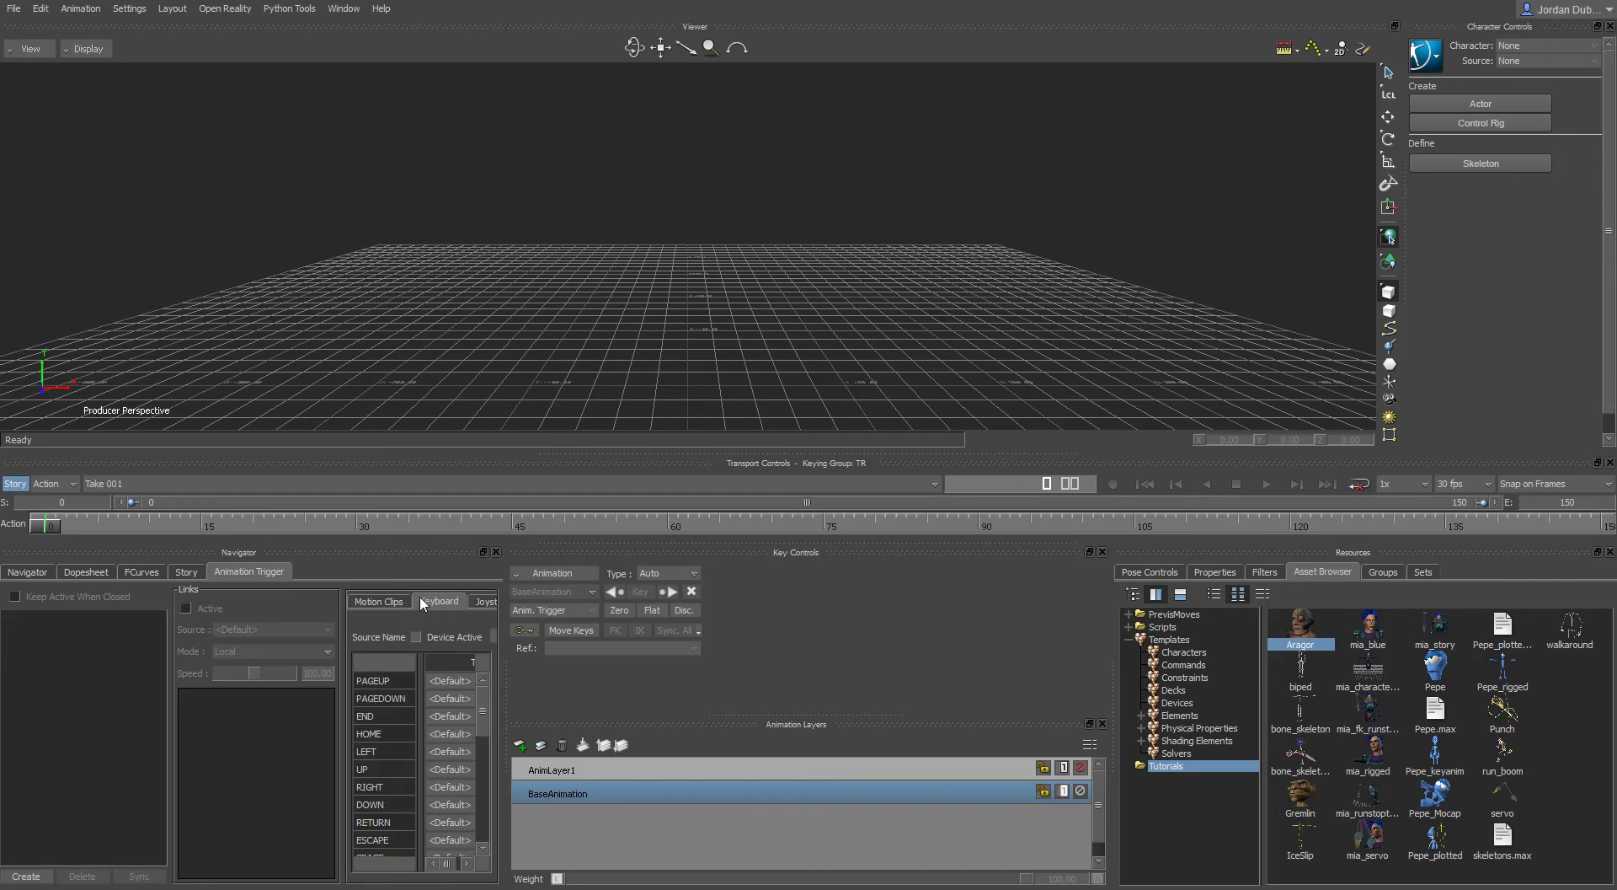
click(357, 600)
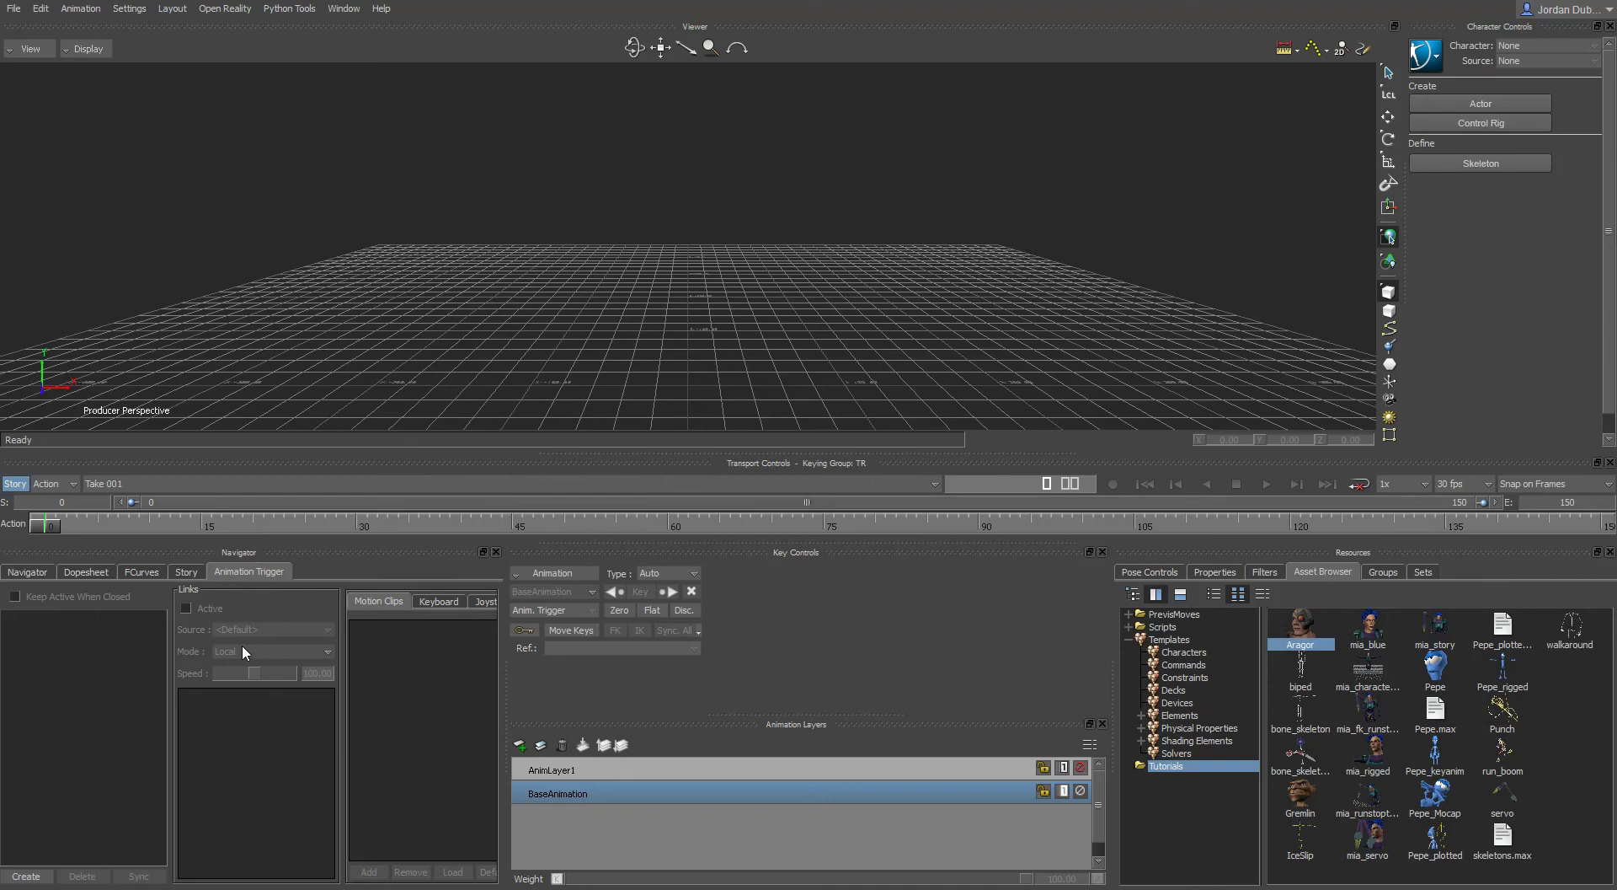
click(446, 600)
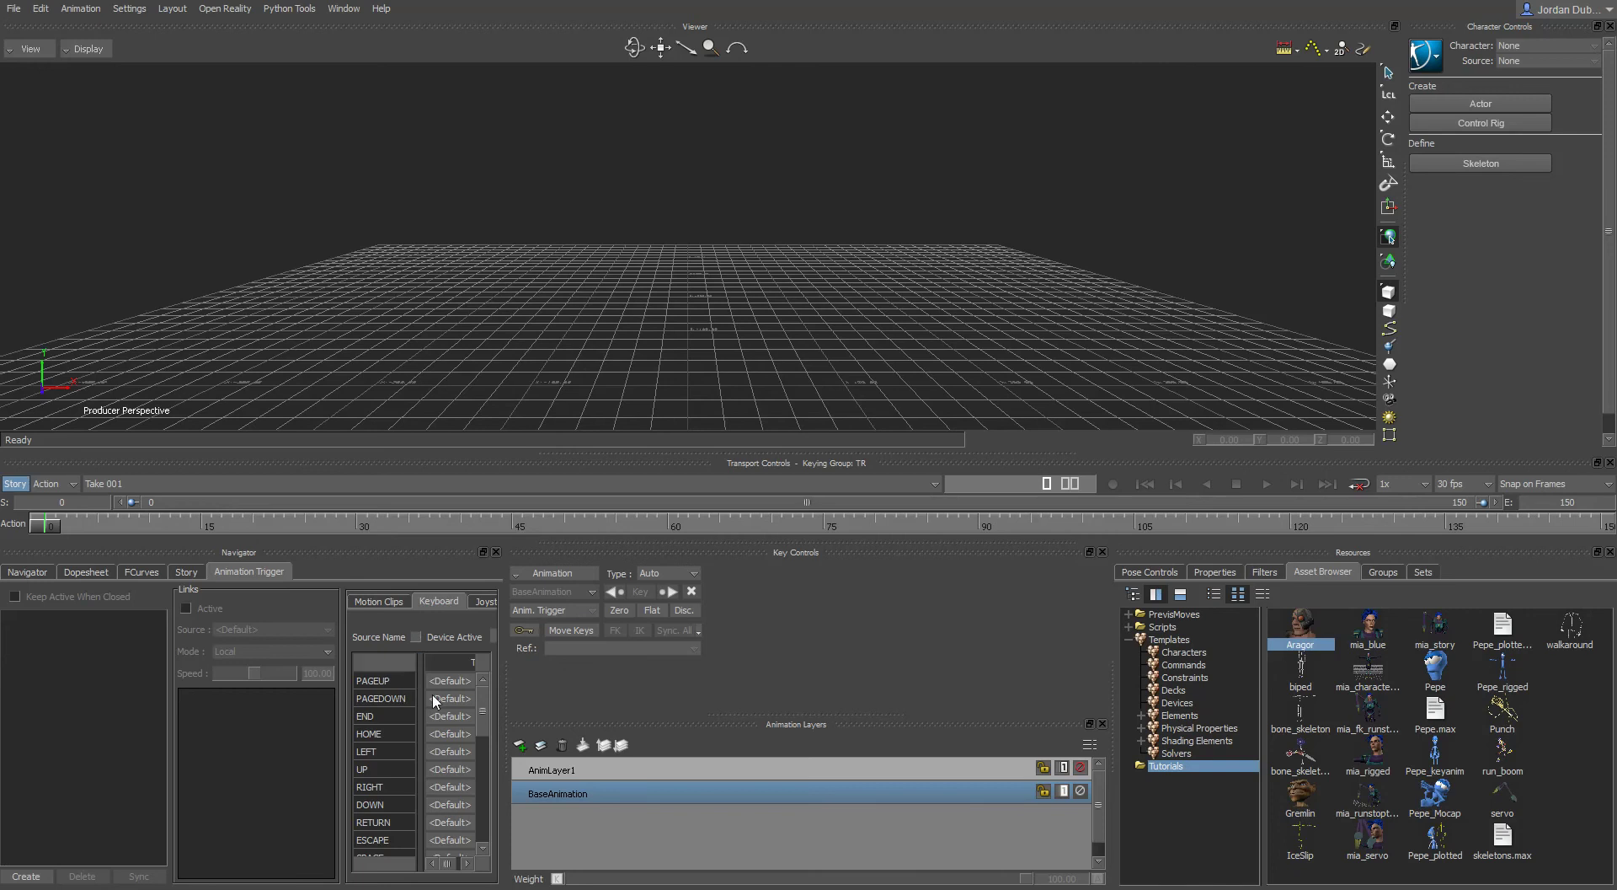
click(484, 601)
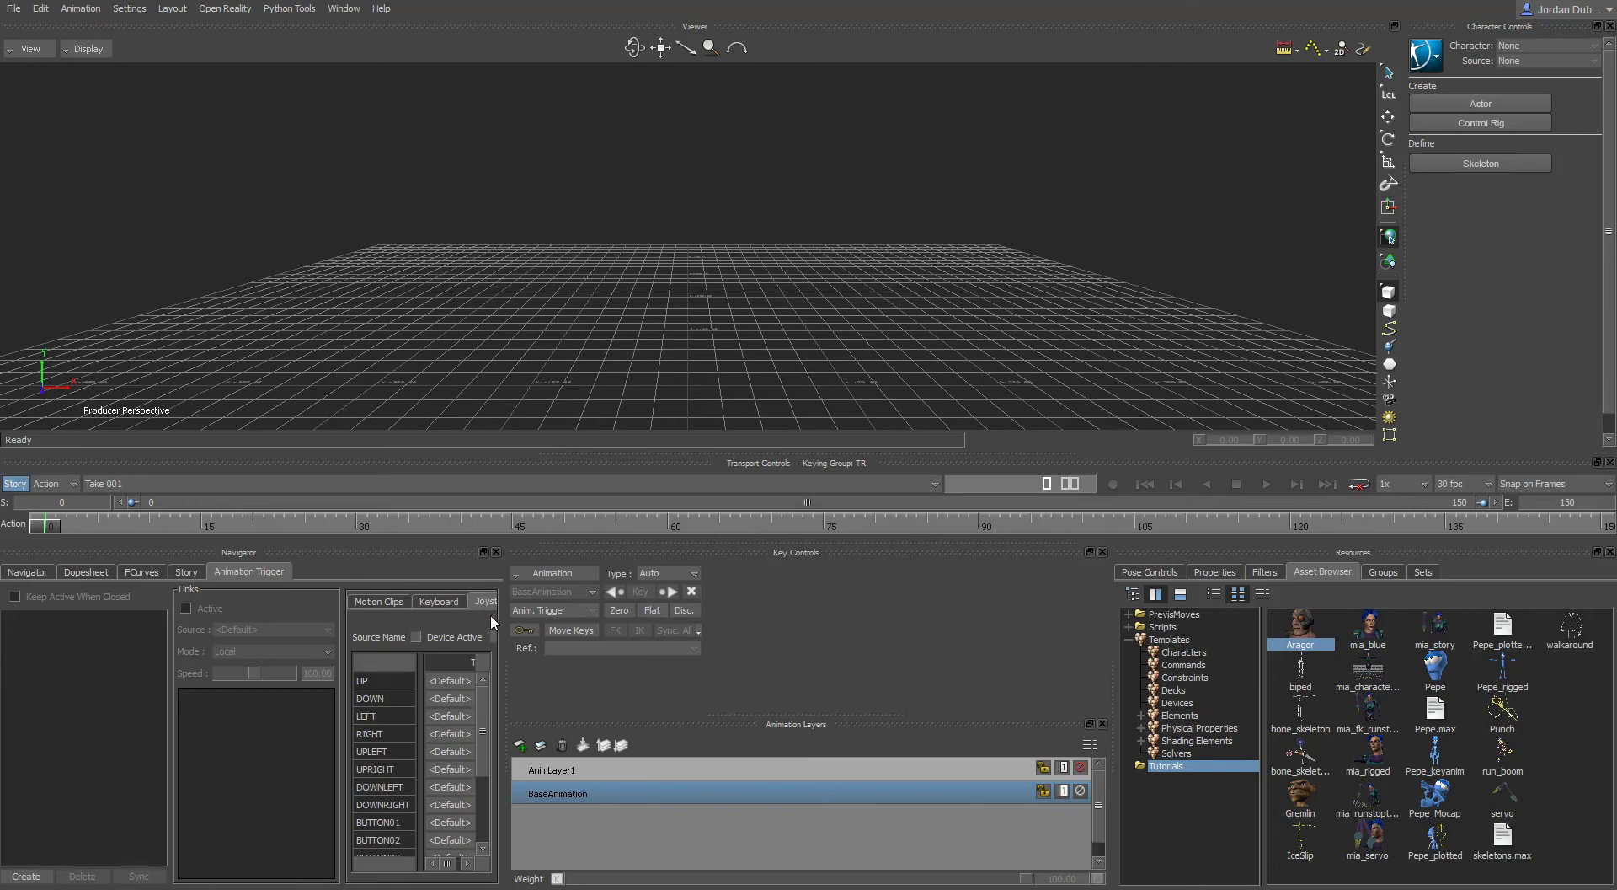
click(381, 600)
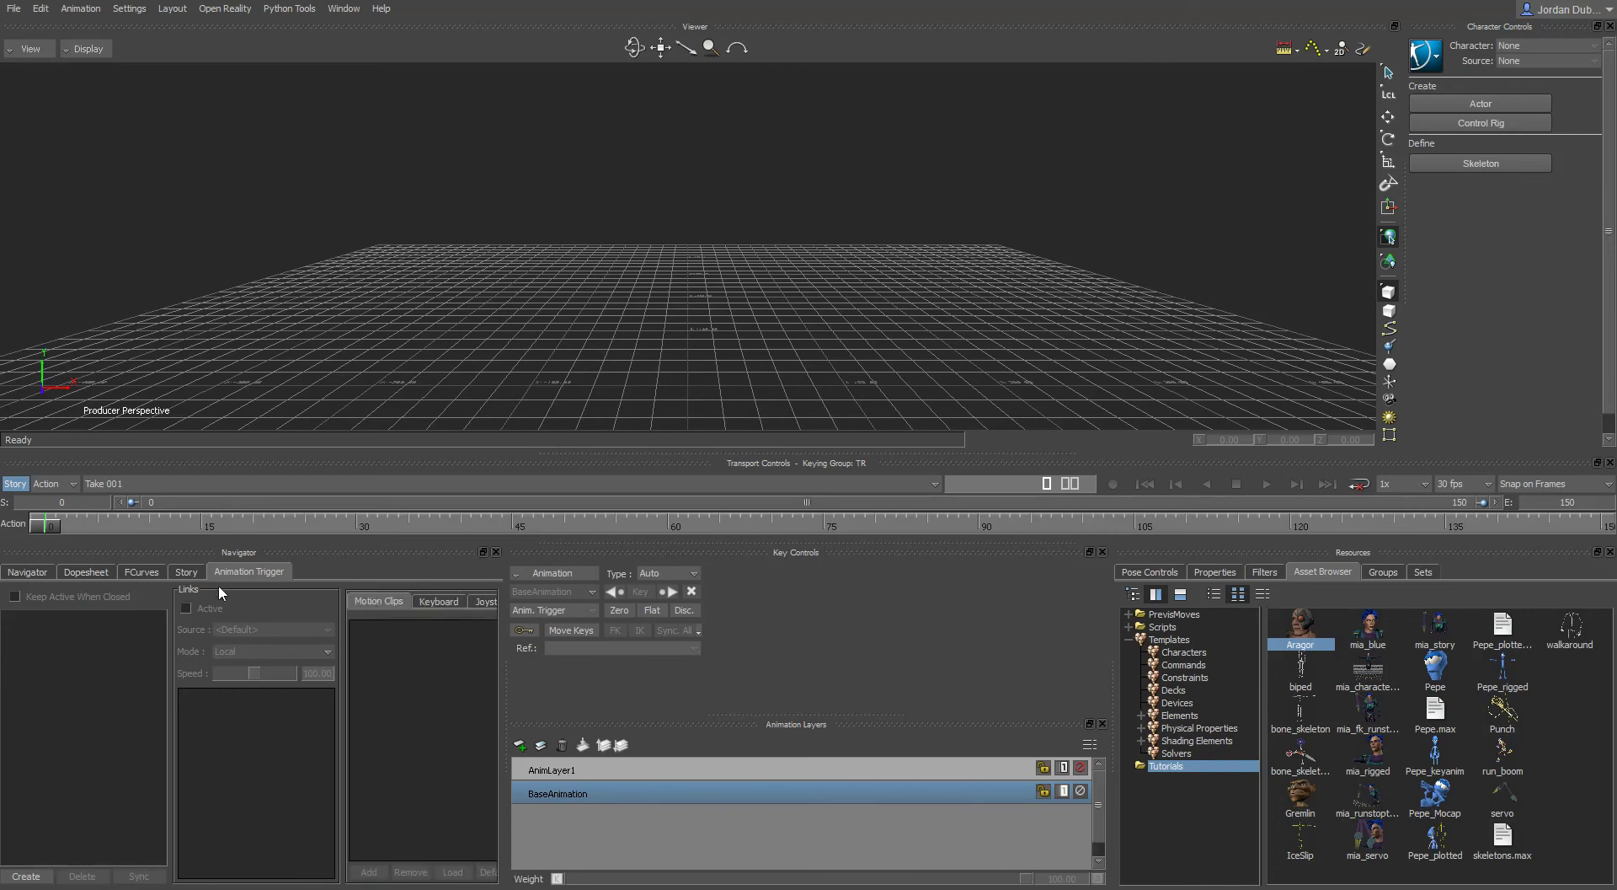
click(29, 571)
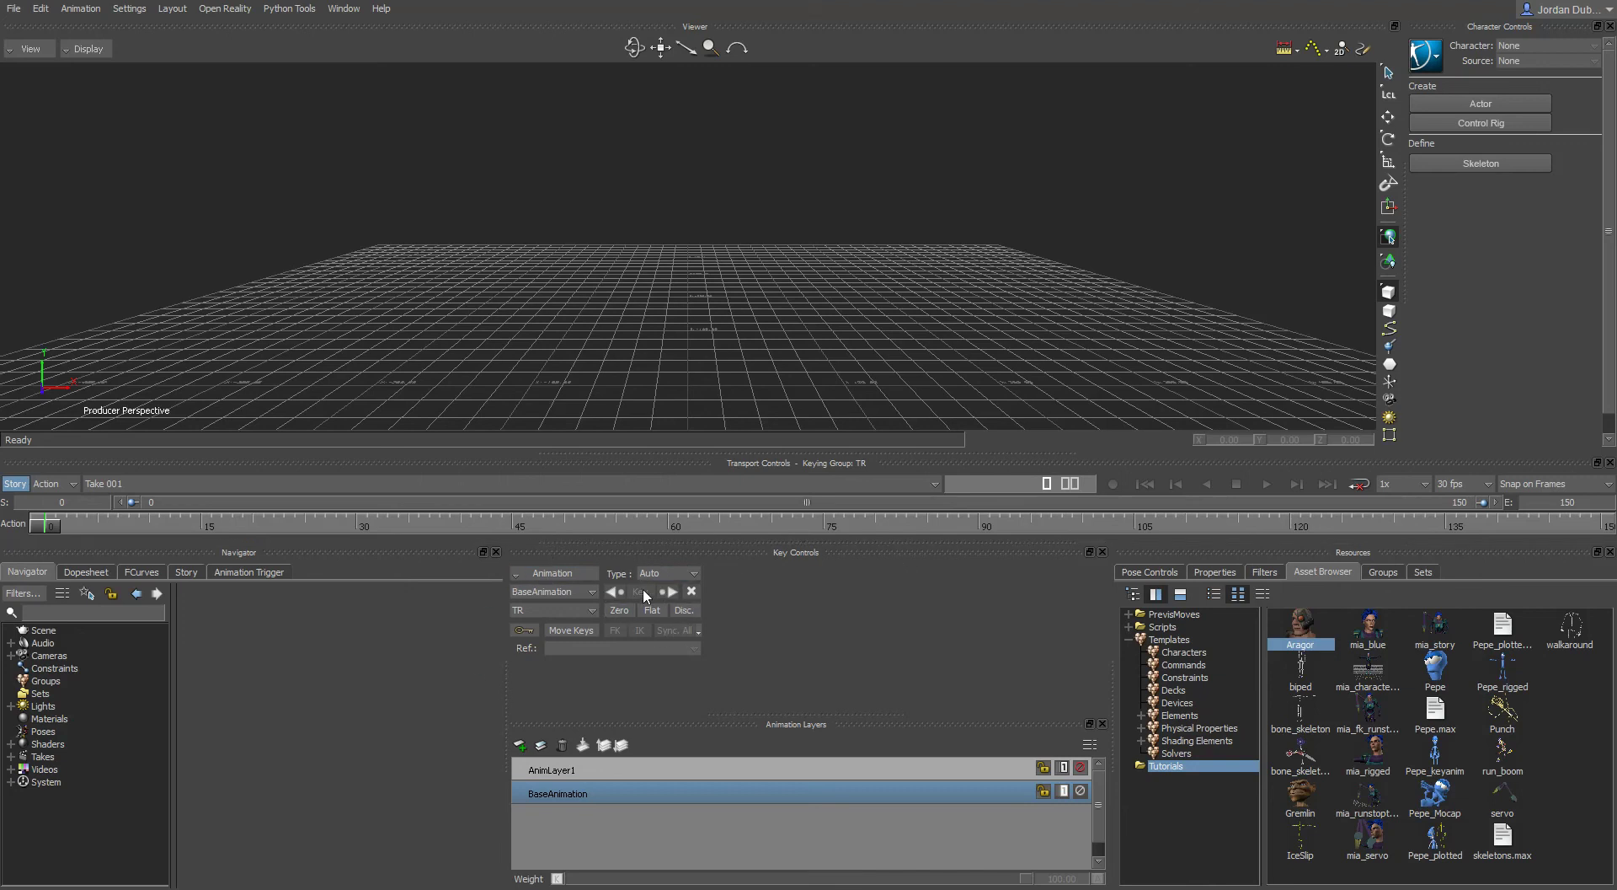
- Check the keying group list keeping TR, then view and close the key animation options
click(560, 610)
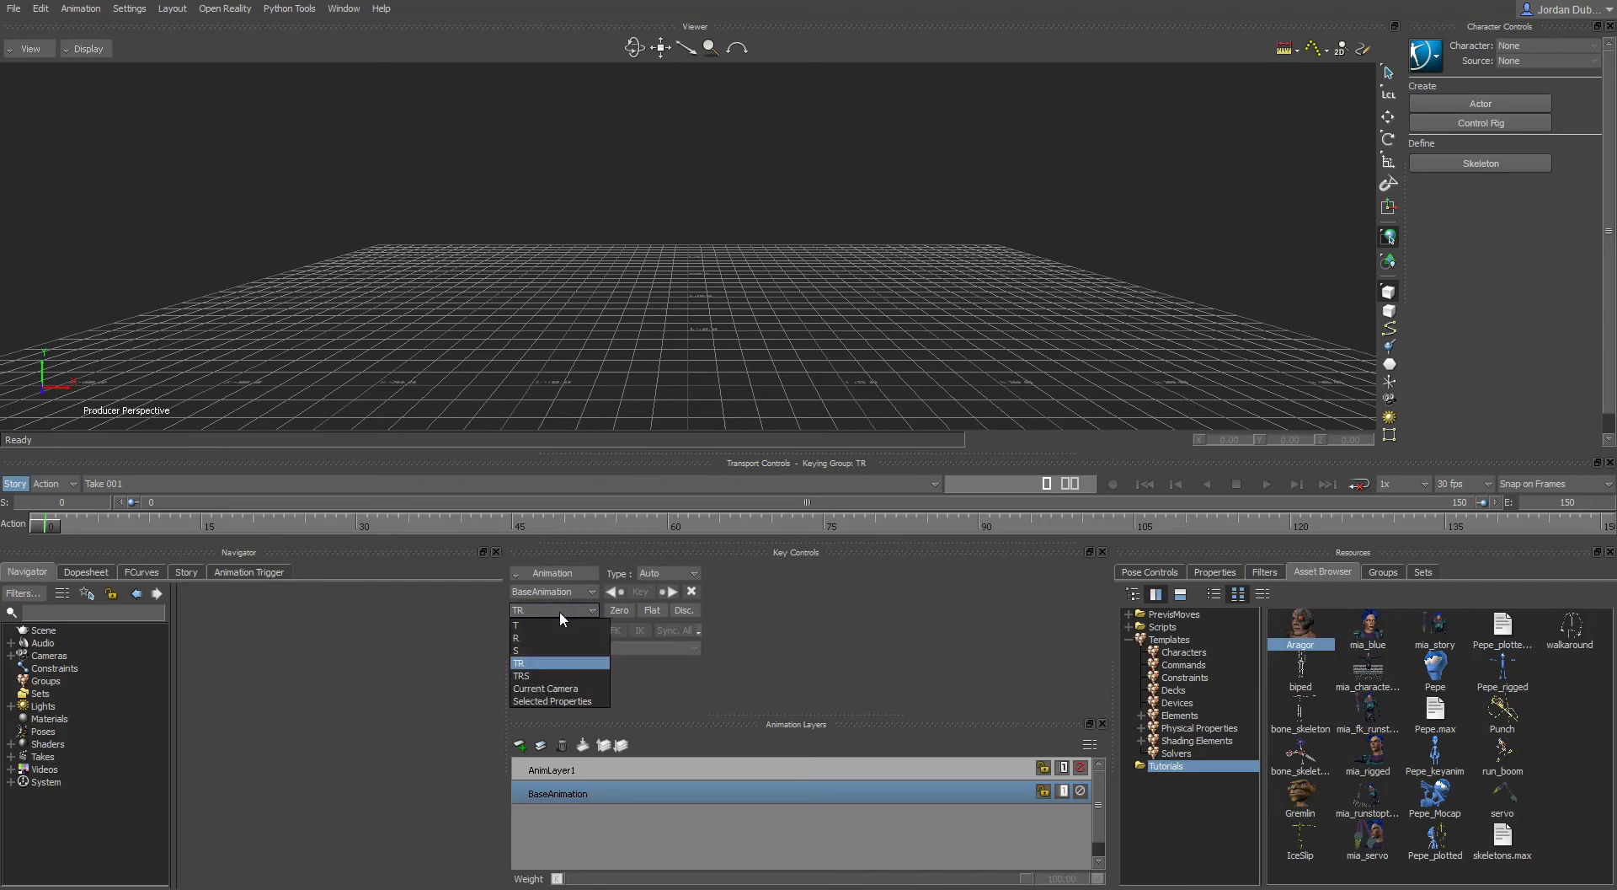
click(559, 610)
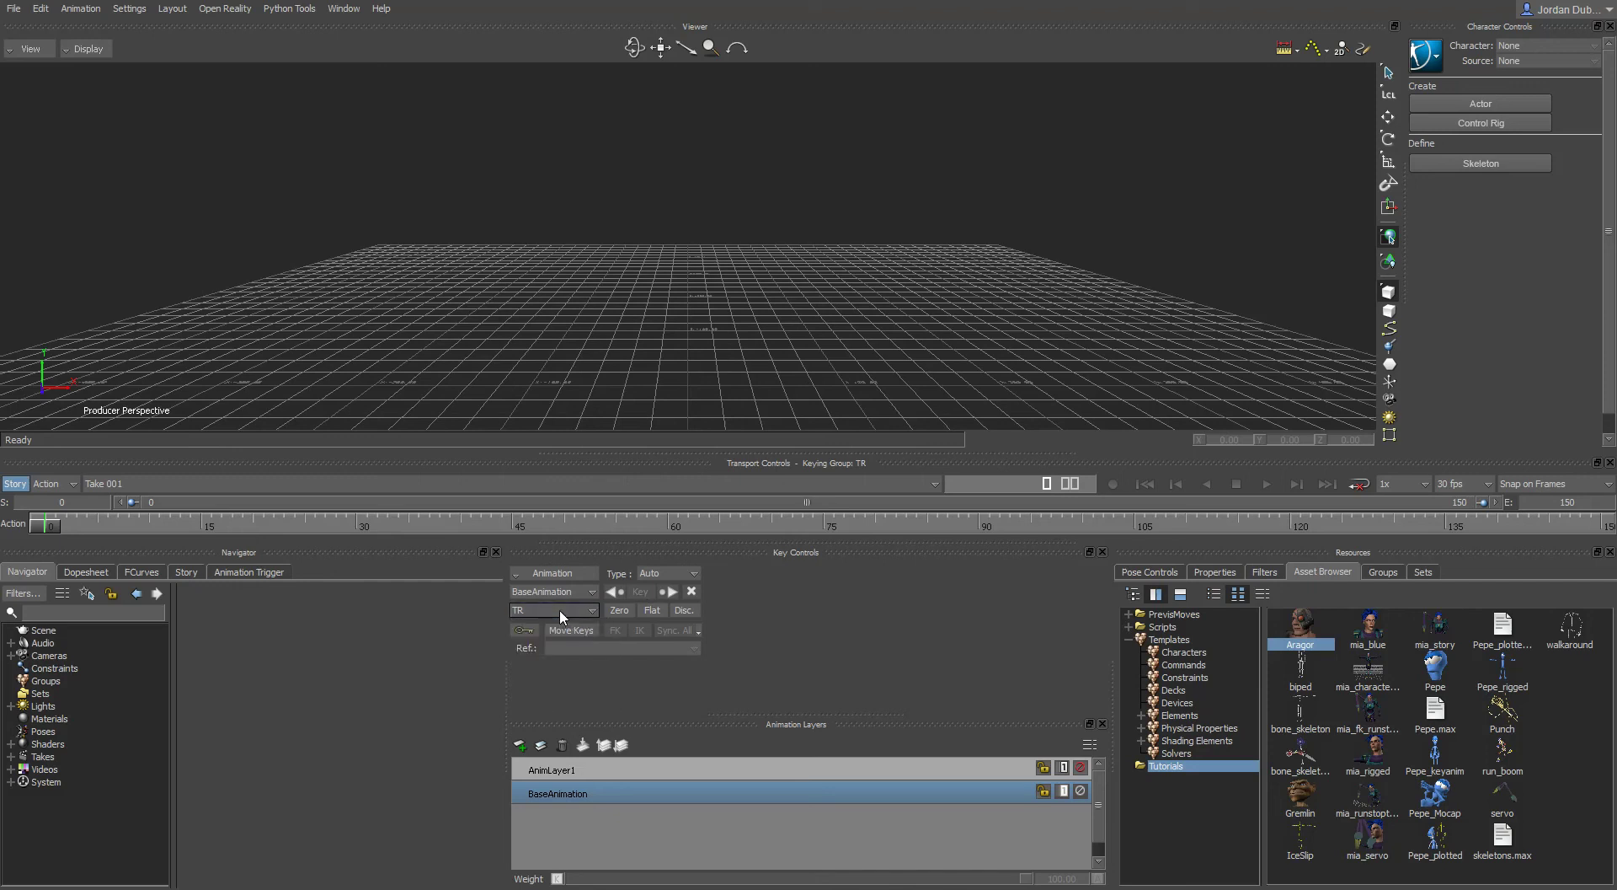
click(575, 571)
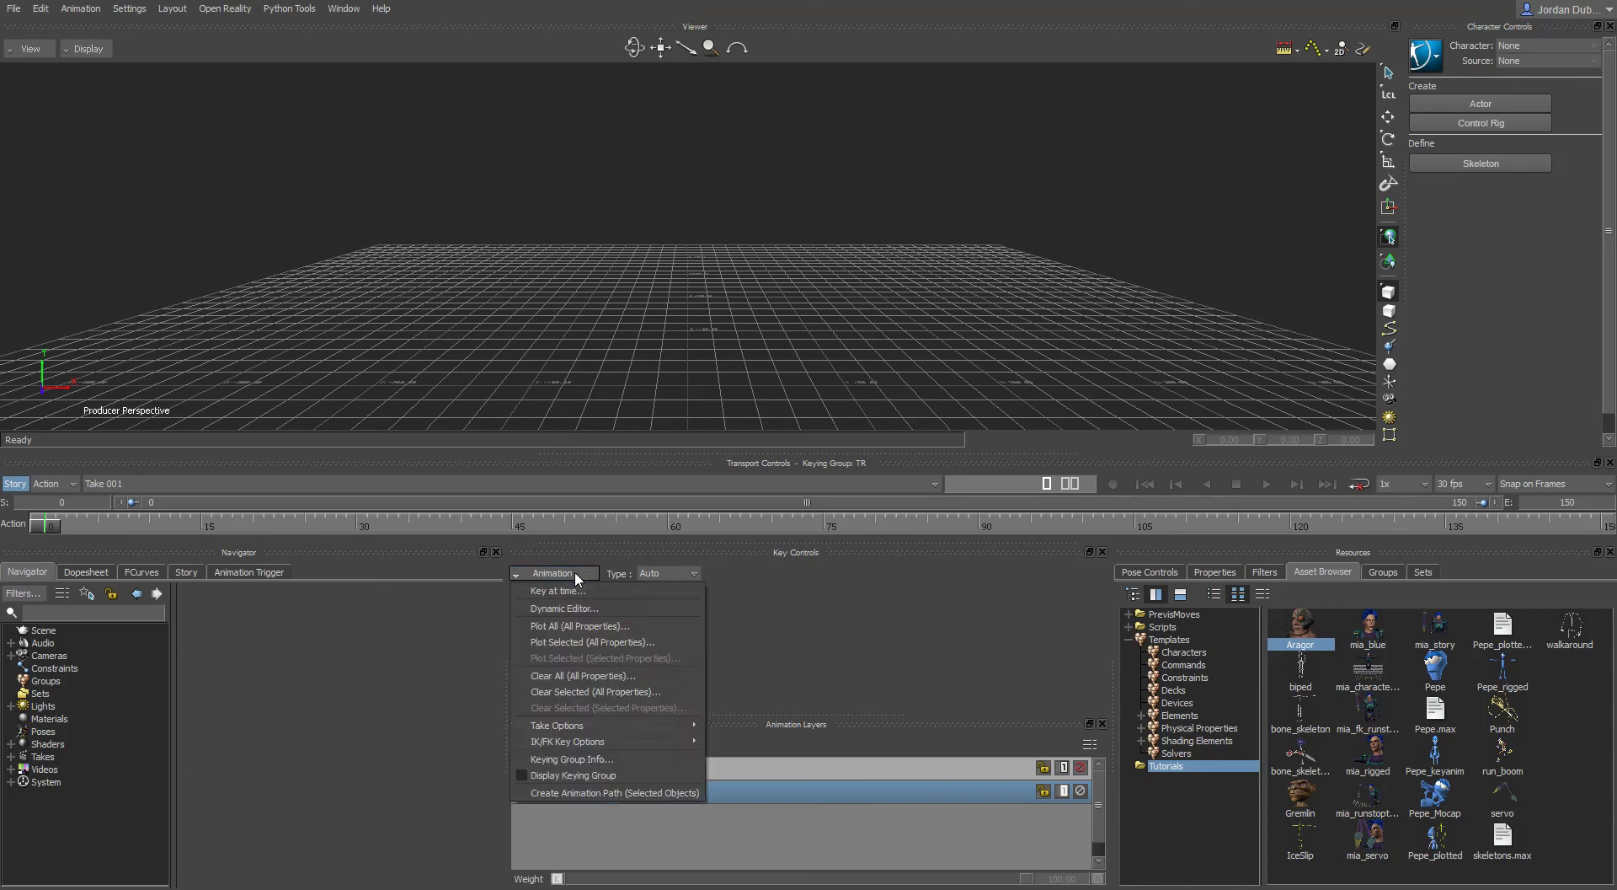
click(825, 590)
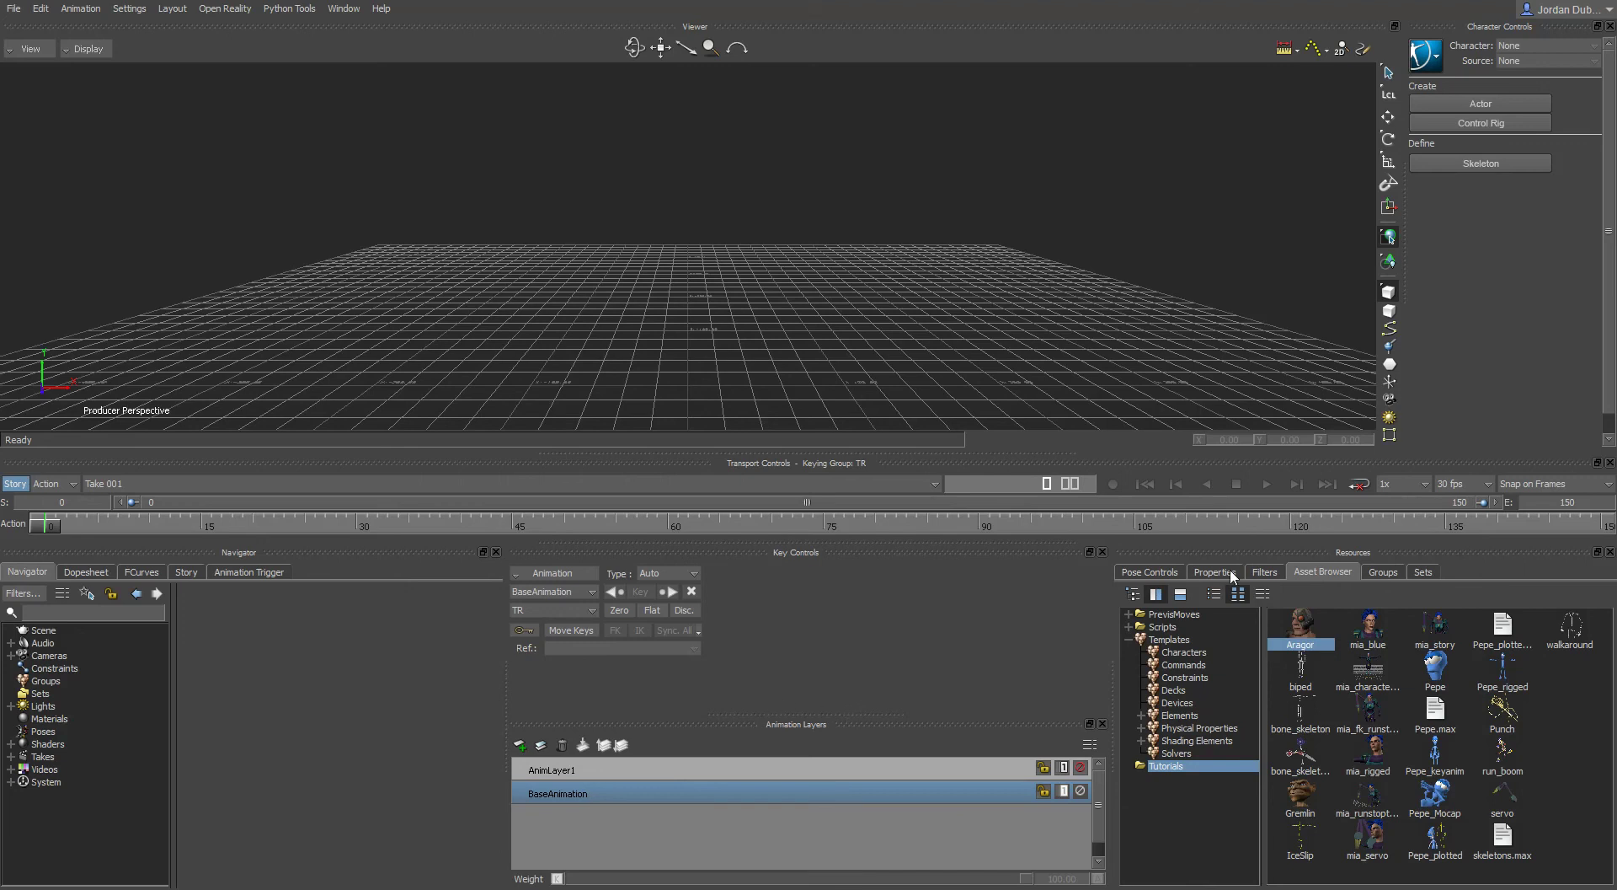
- Show the Tutorials assets, view the folder tree's favourite path and template options, then return to Pose Controls
click(1151, 572)
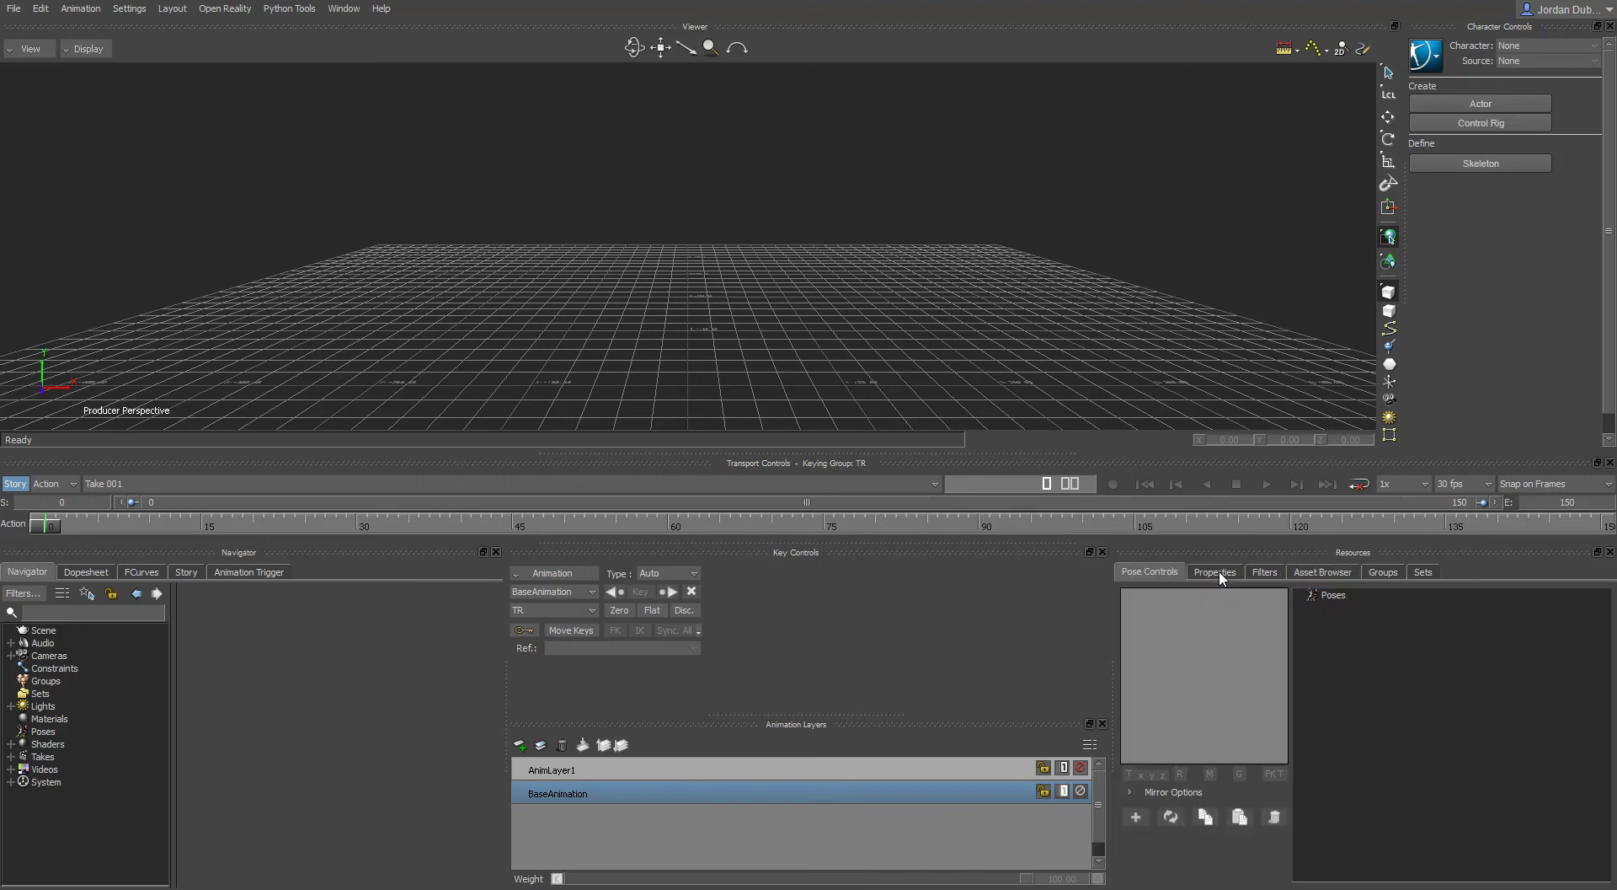
click(1216, 572)
click(1265, 572)
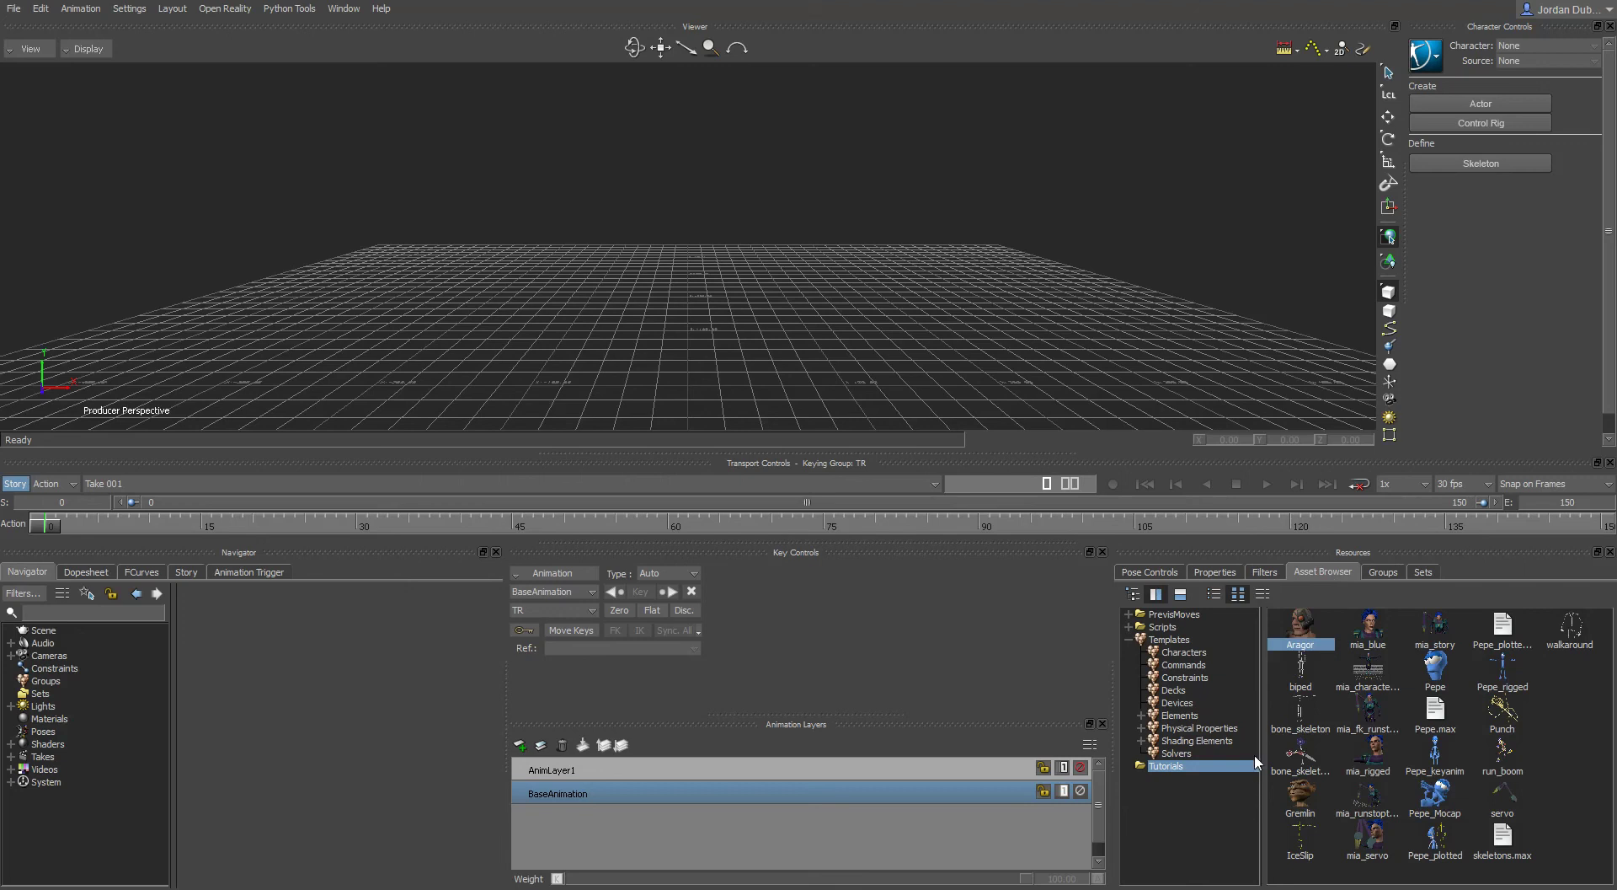
right_click(1171, 799)
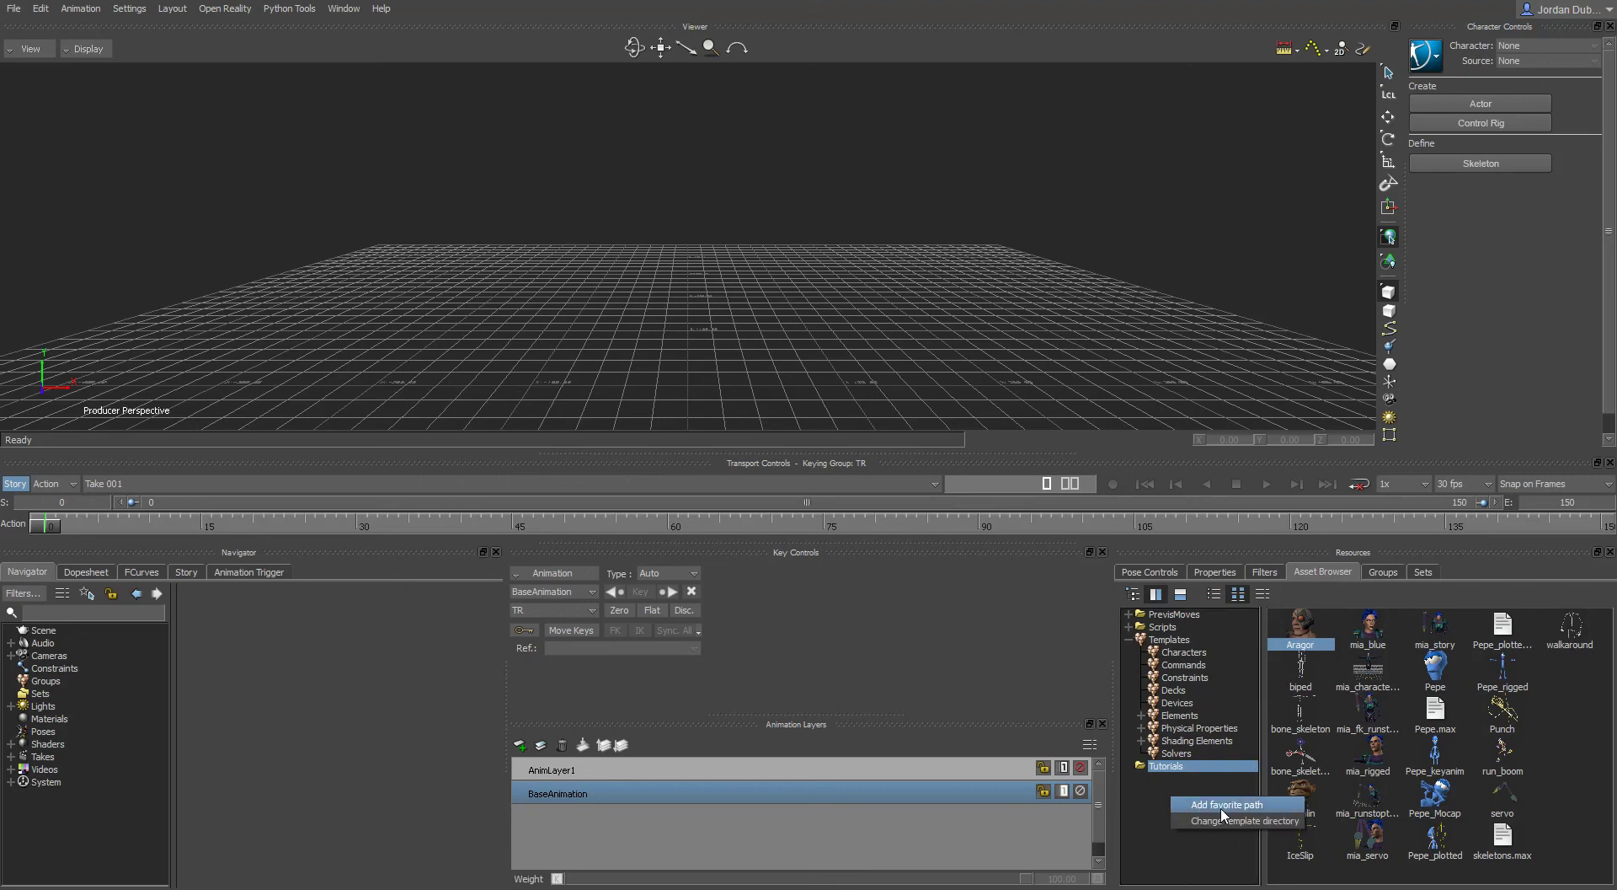
click(1223, 809)
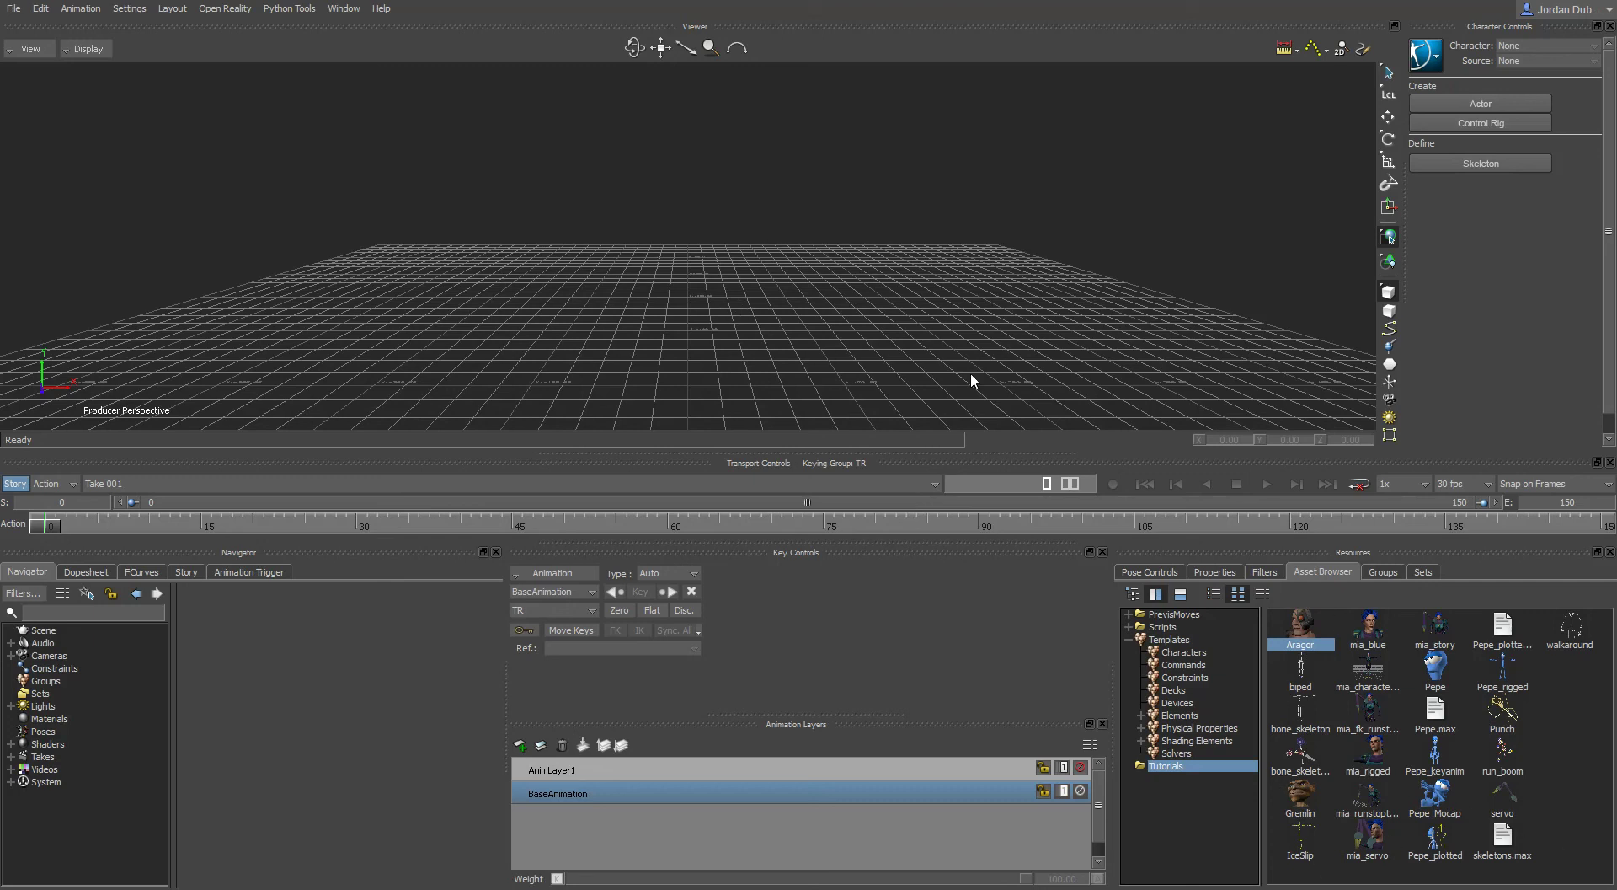
click(1154, 571)
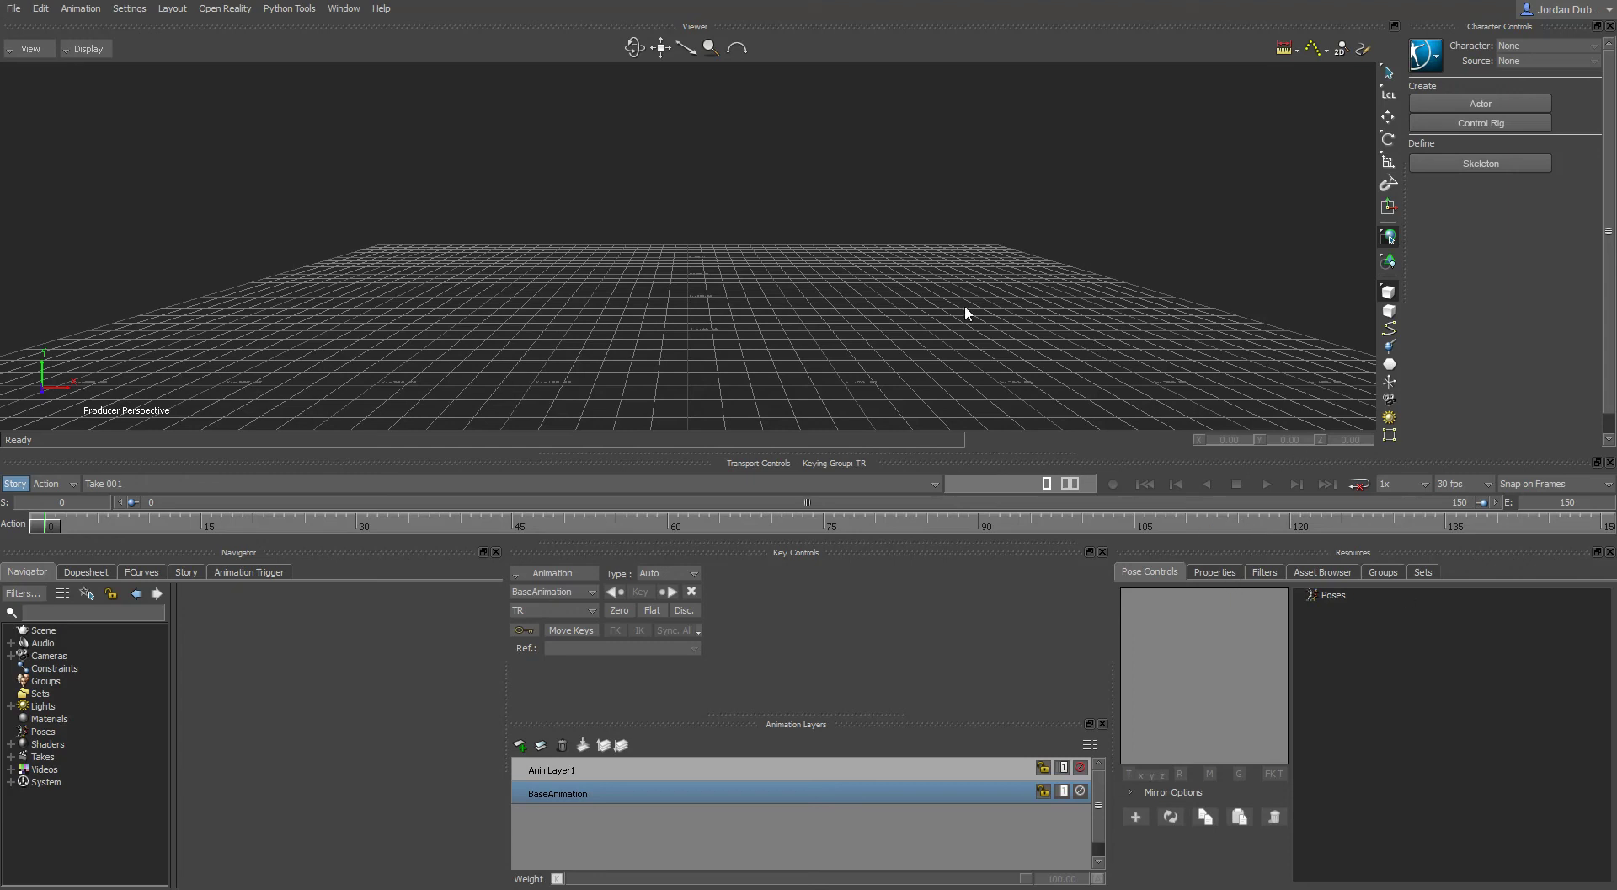
- Browse the Properties, Filters and Groups resources, ending on the empty Sets list
click(1227, 572)
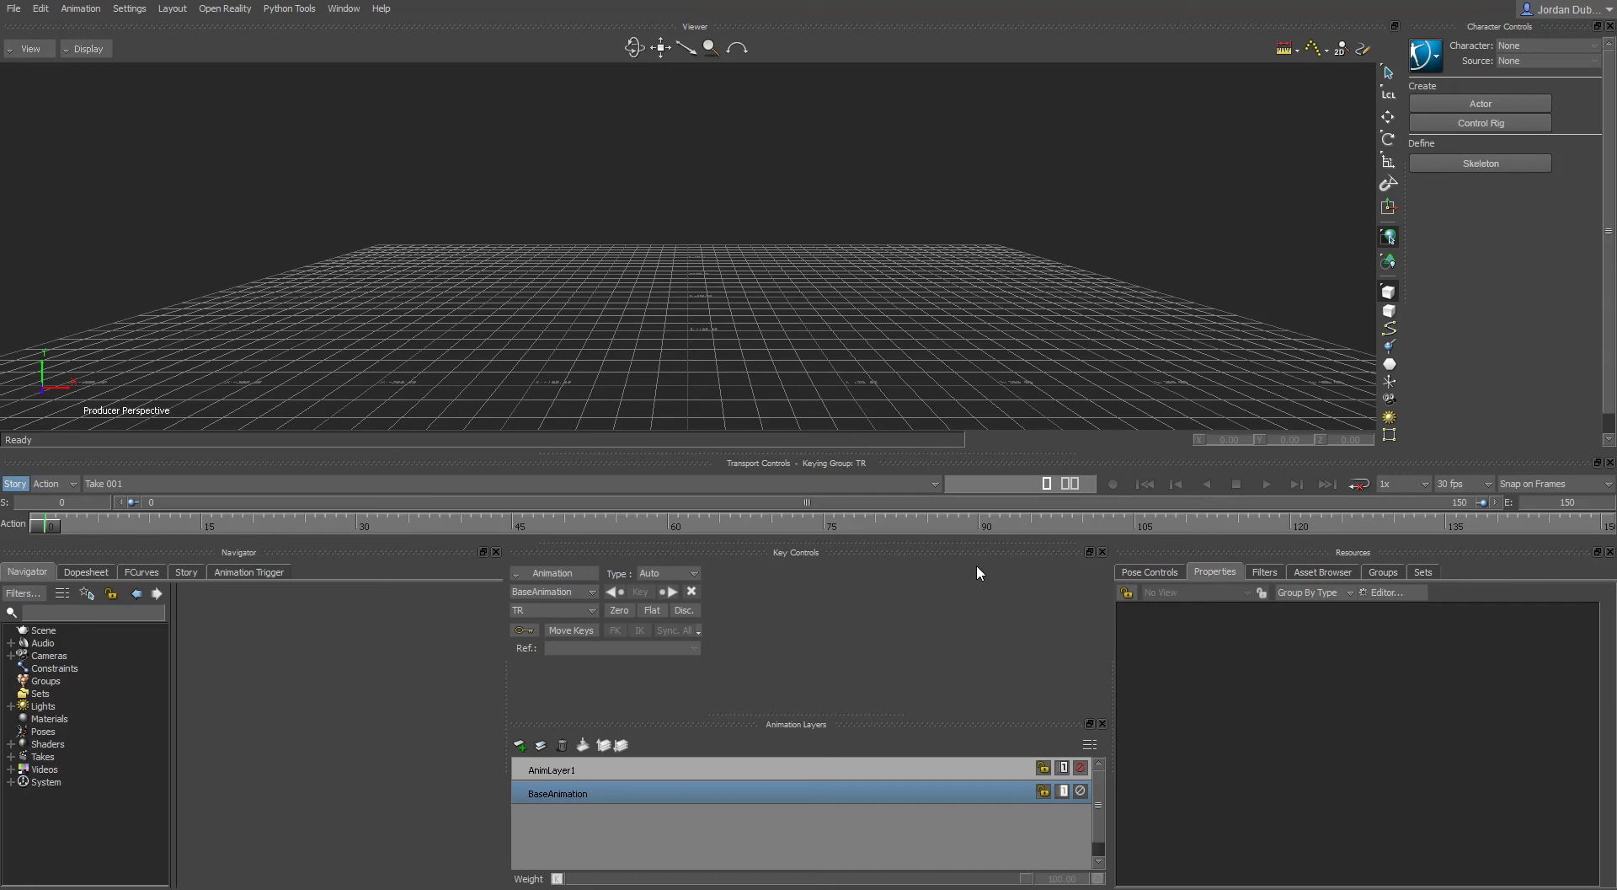
click(1261, 572)
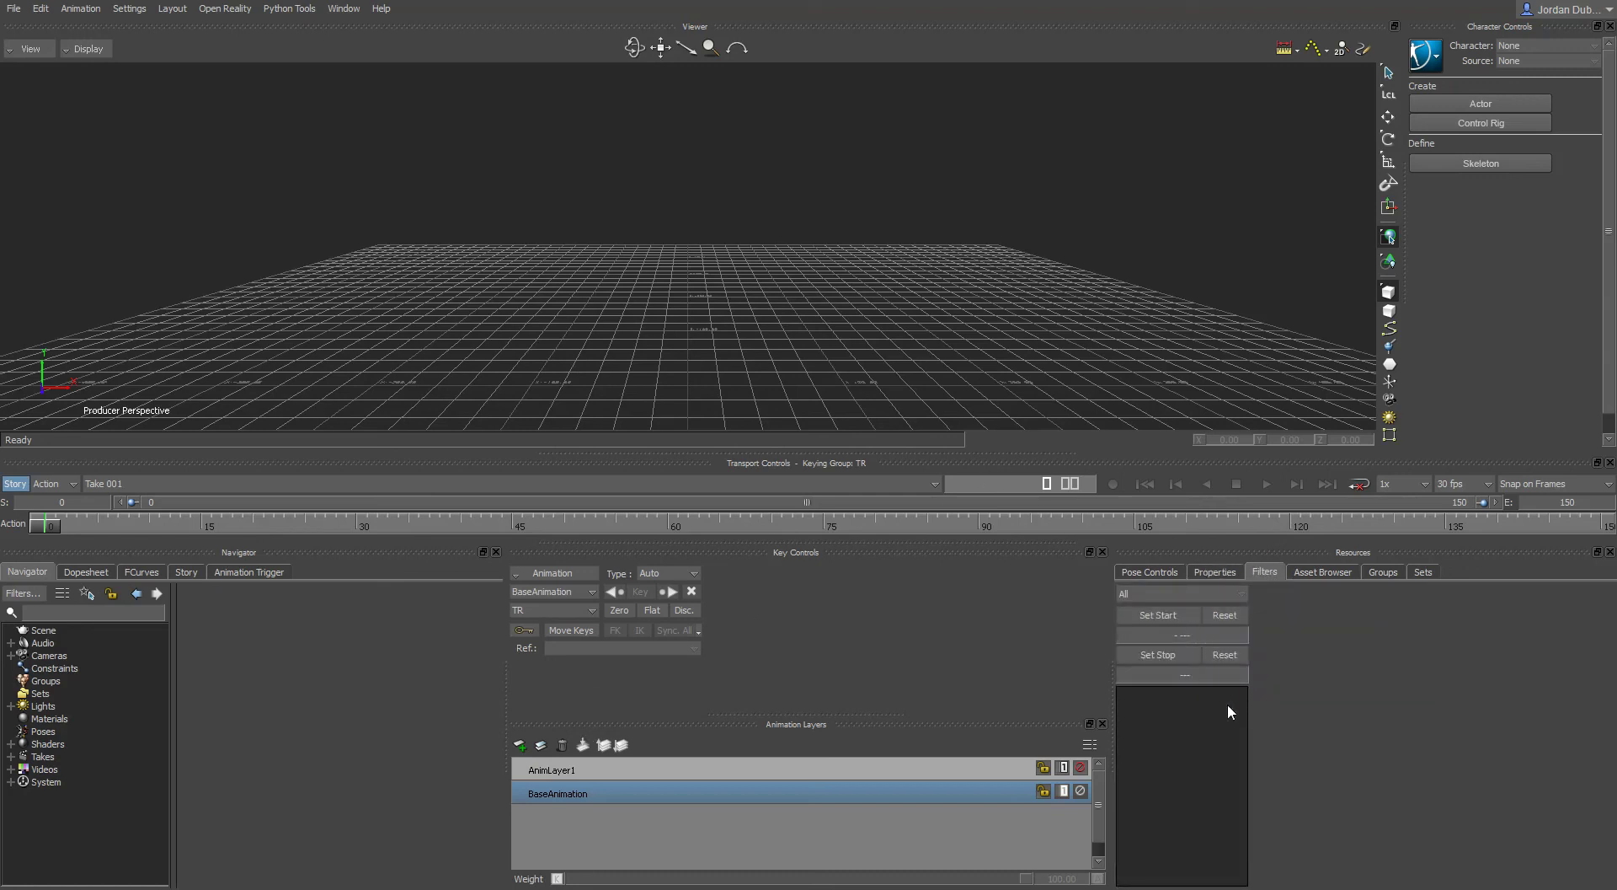
click(1329, 570)
click(1383, 572)
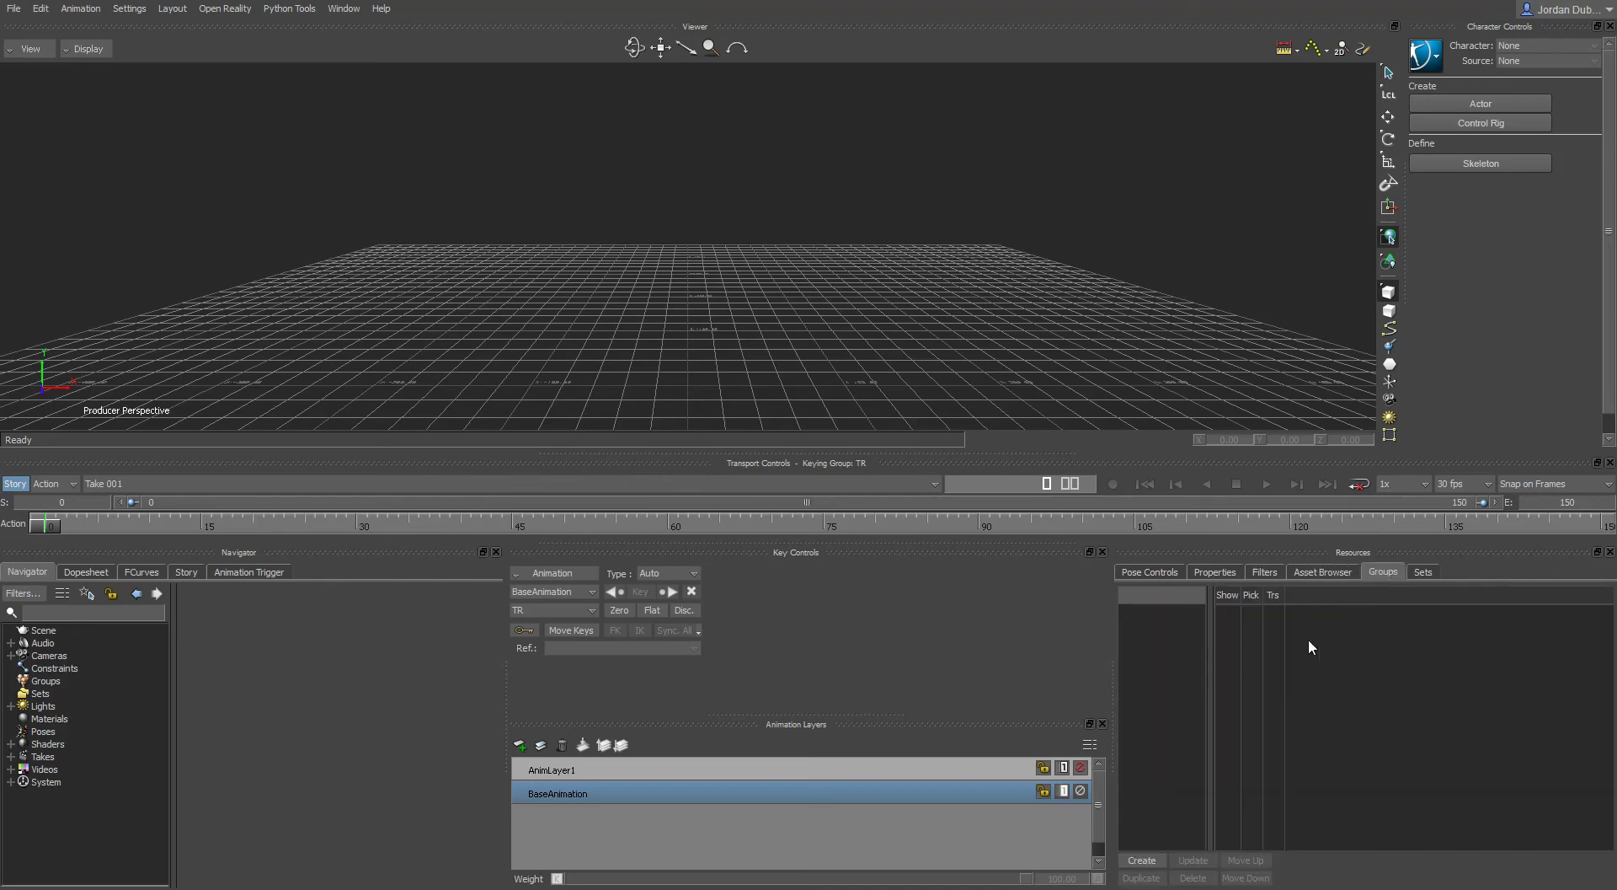
click(1412, 571)
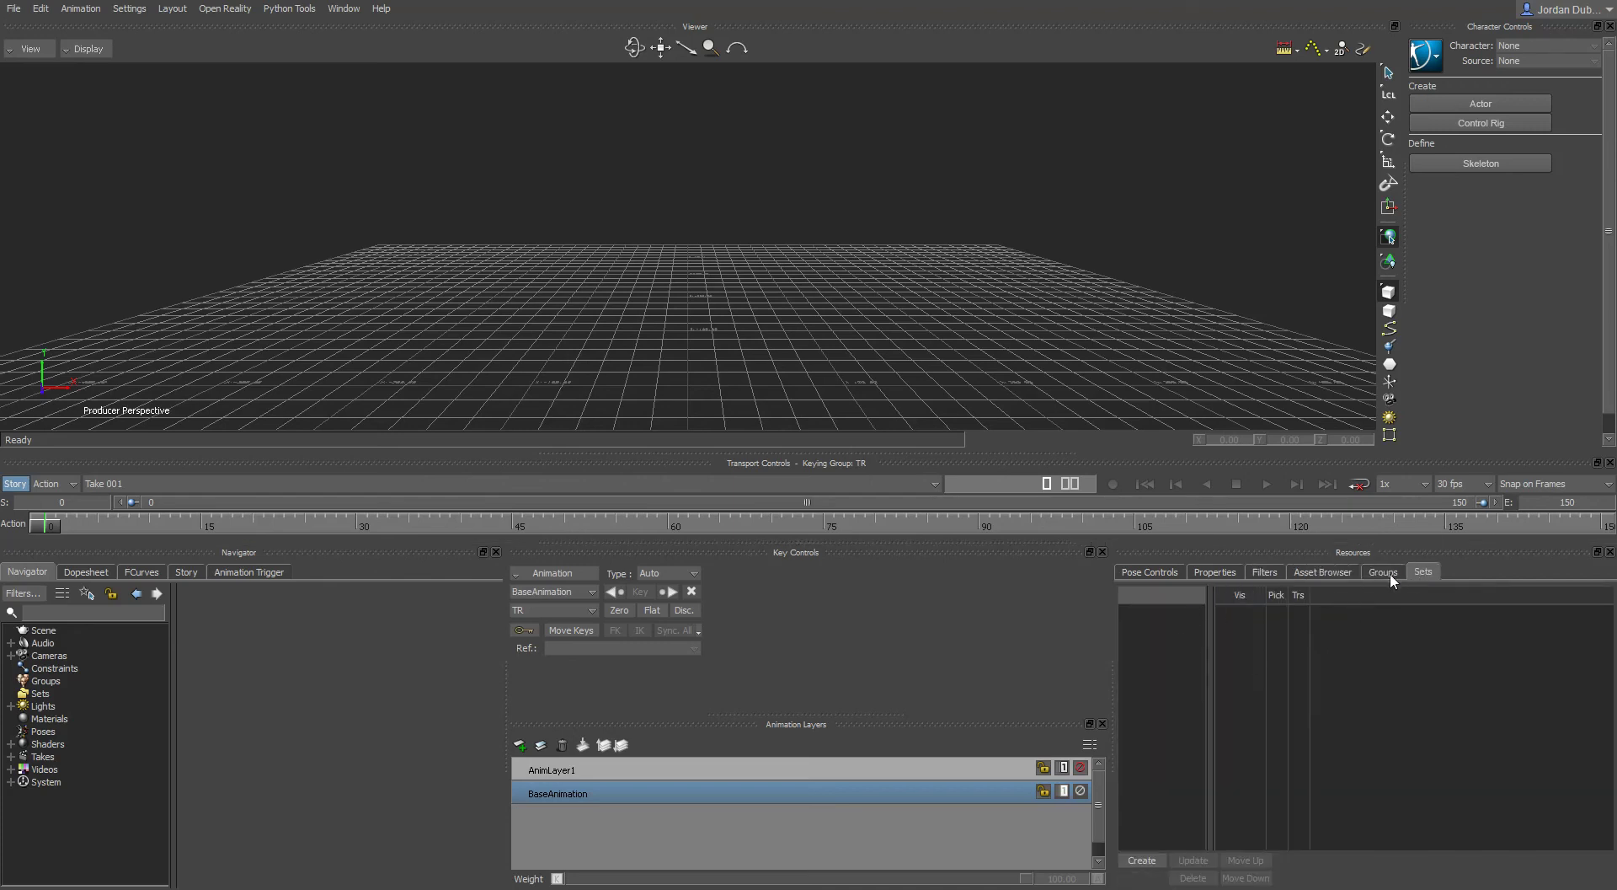
click(1419, 571)
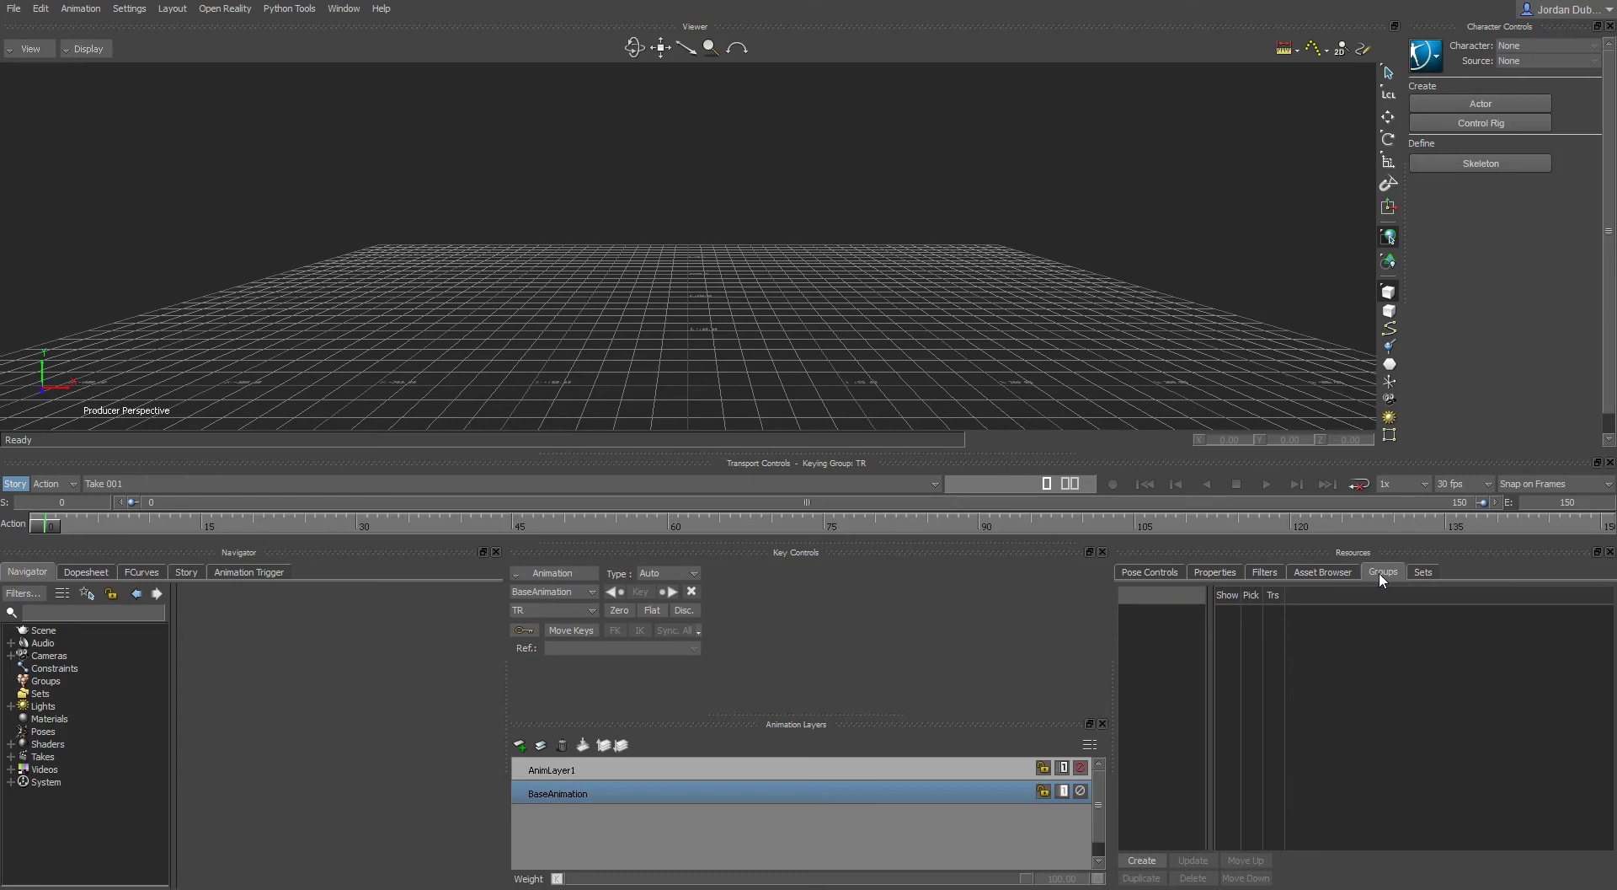
click(1429, 569)
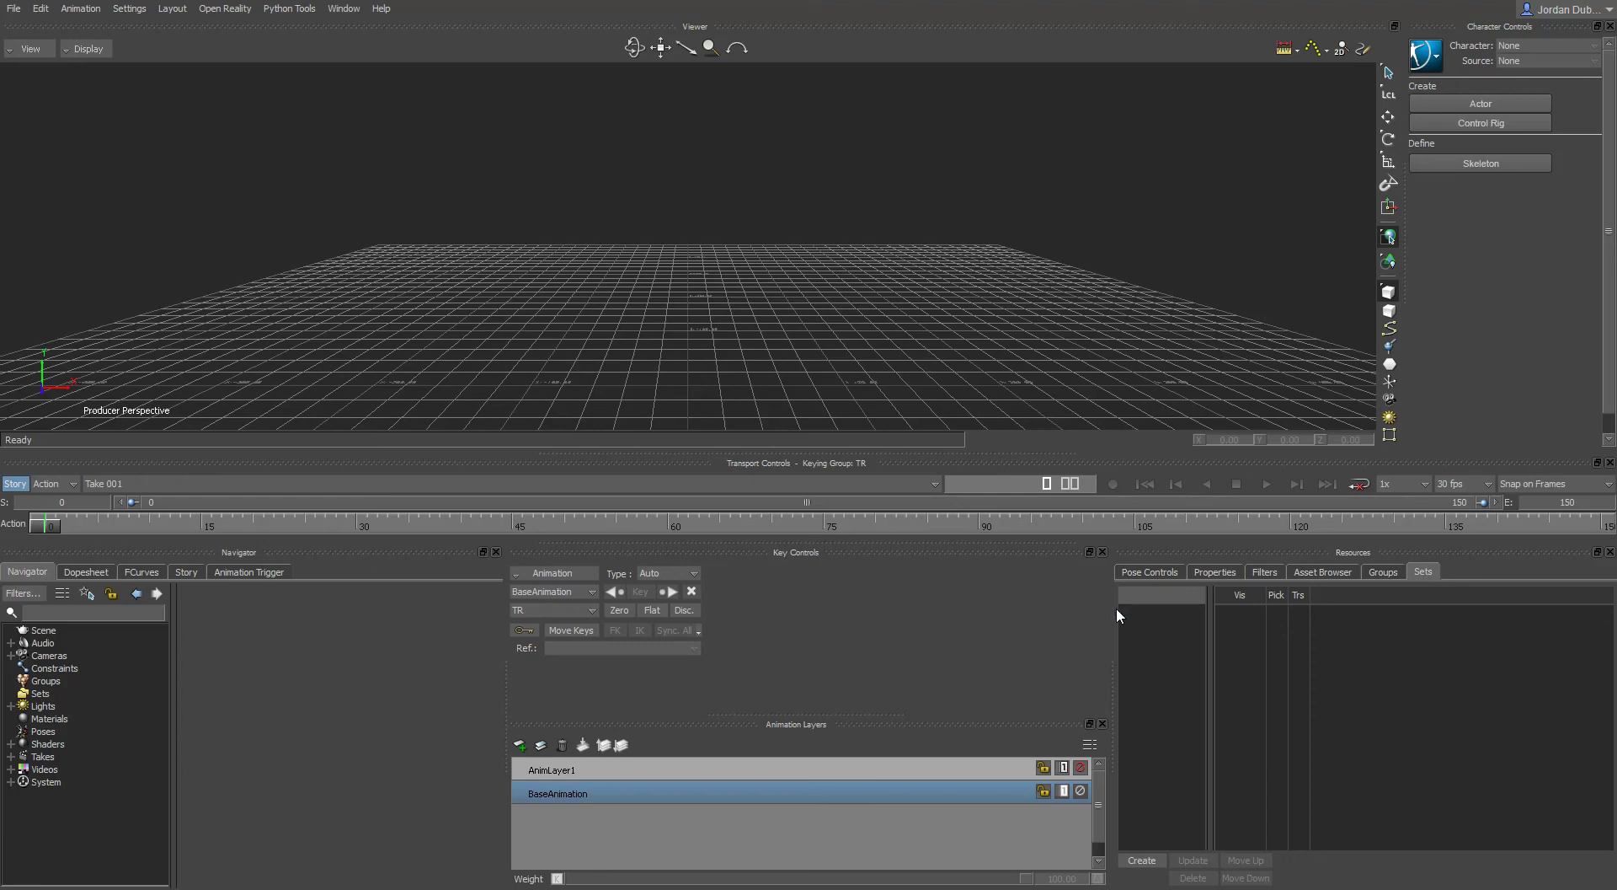
- Return to the empty Poses list in Pose Controls, then open the File menu
click(1148, 571)
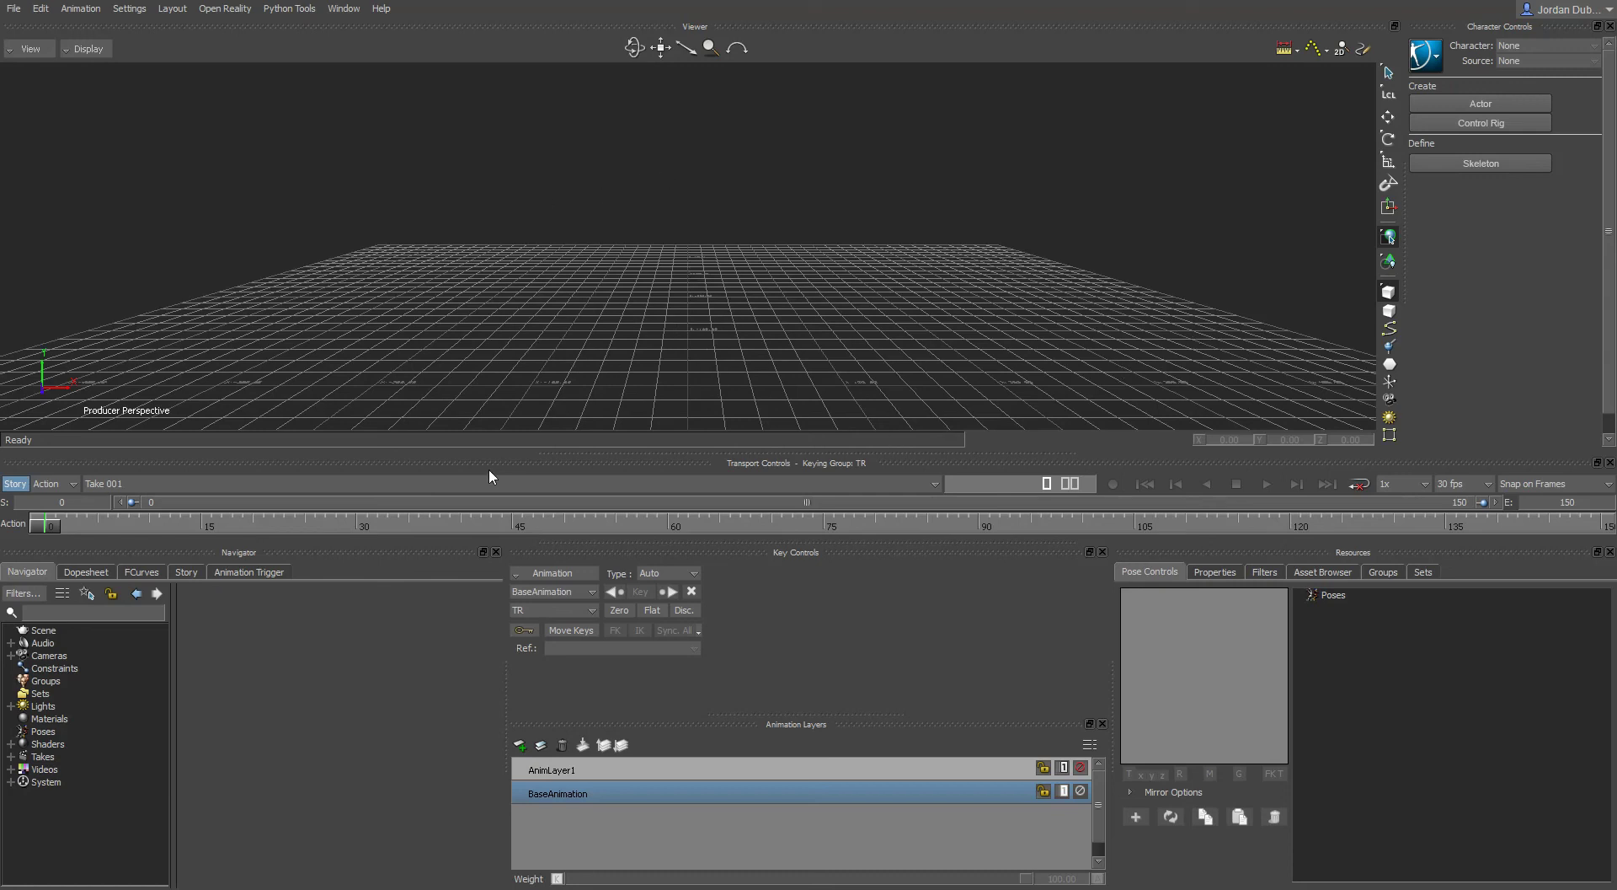
click(12, 8)
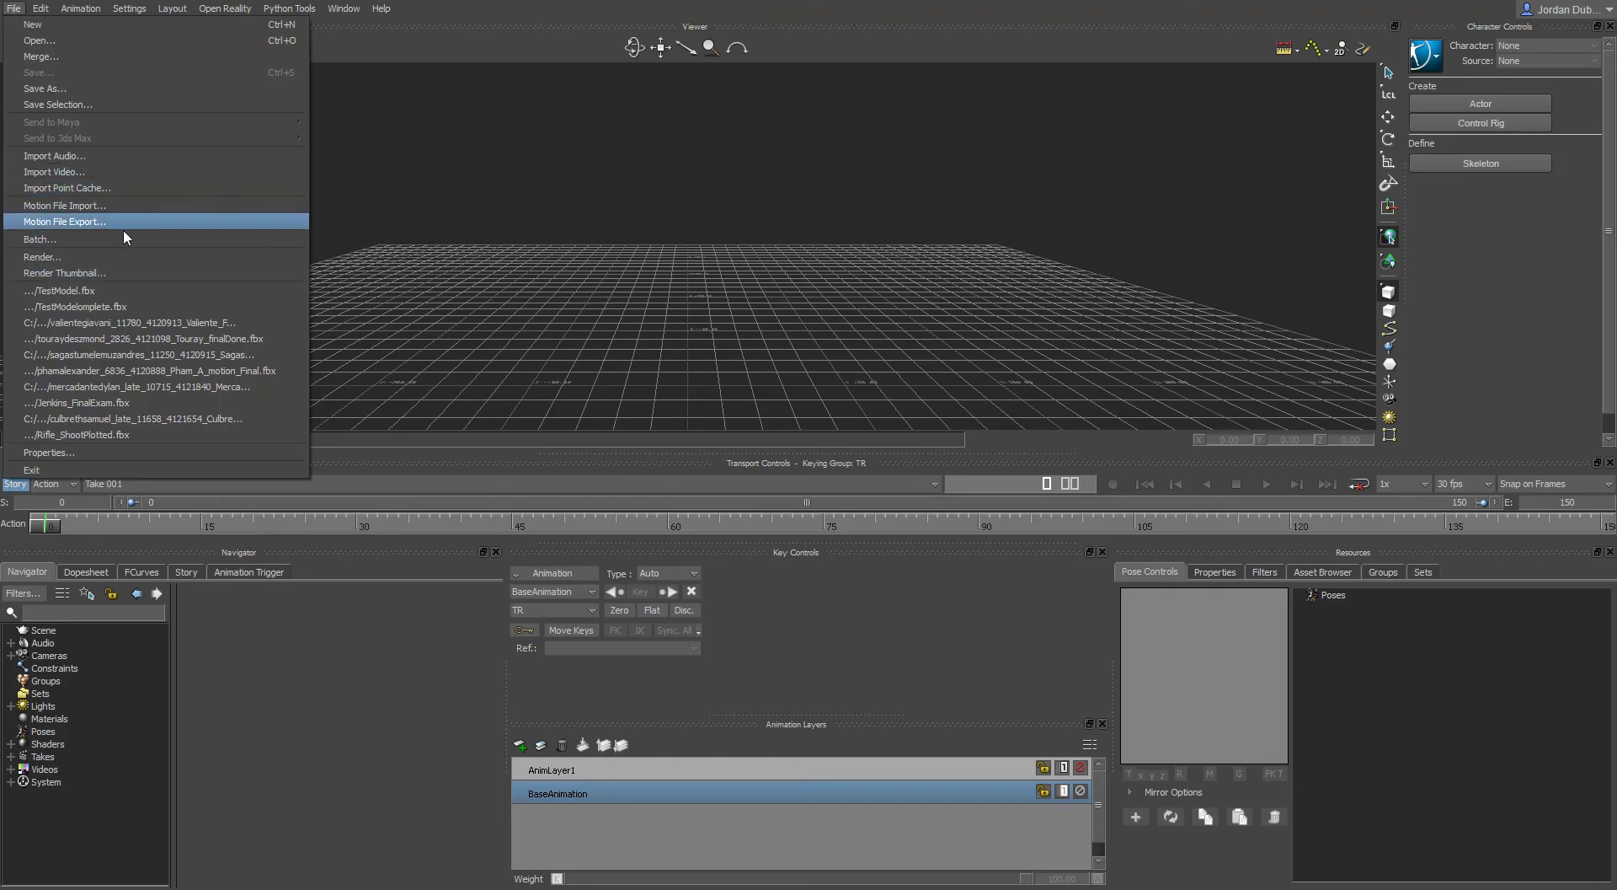
click(399, 270)
click(15, 8)
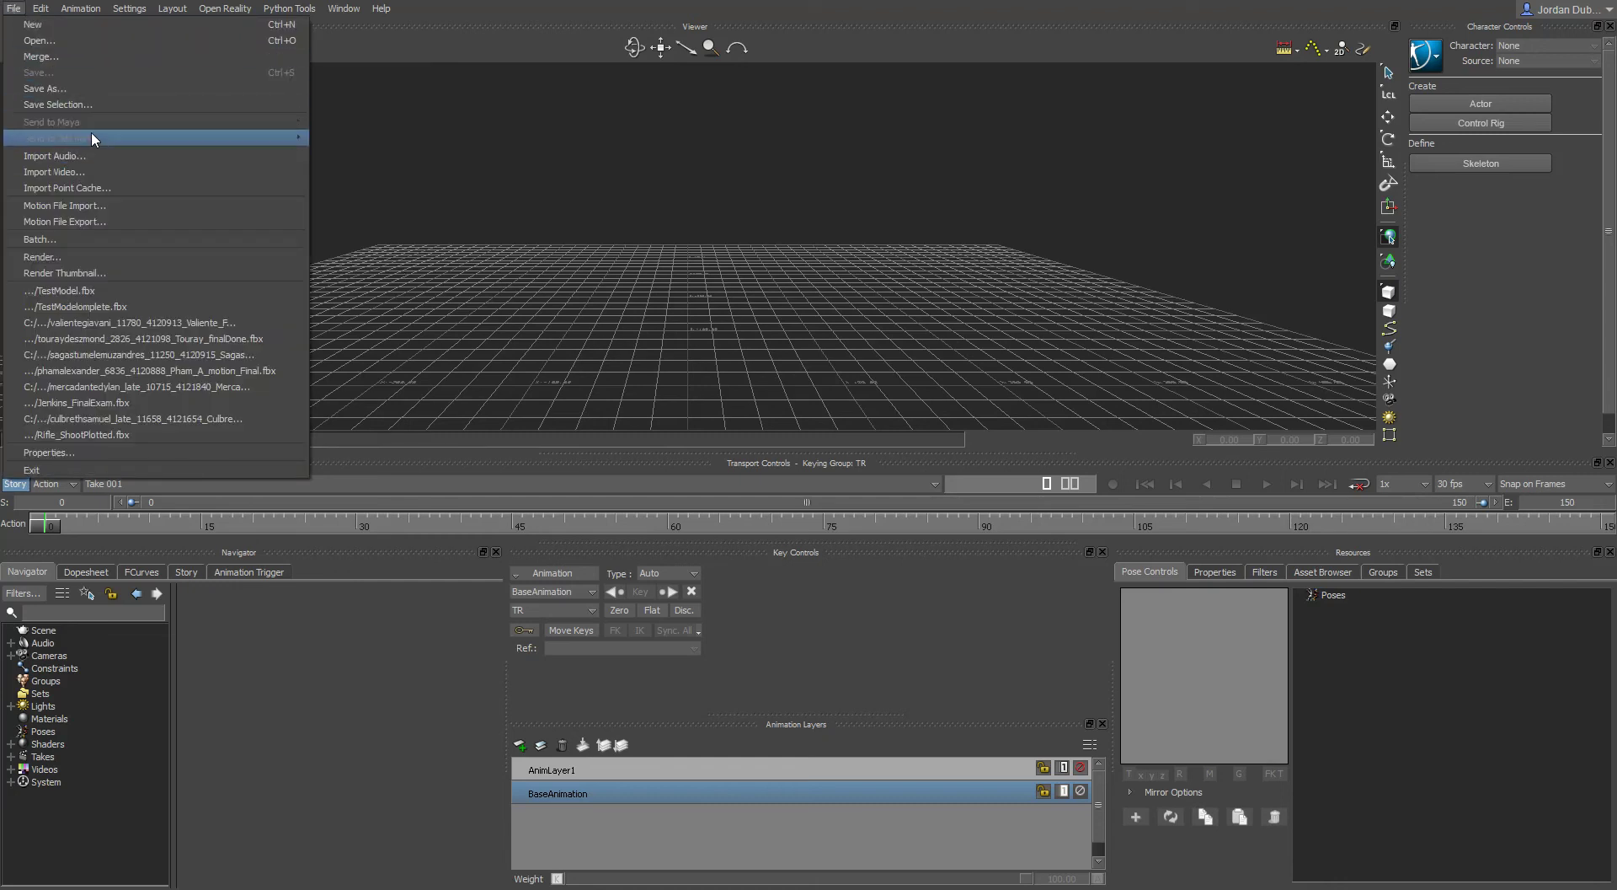
click(507, 165)
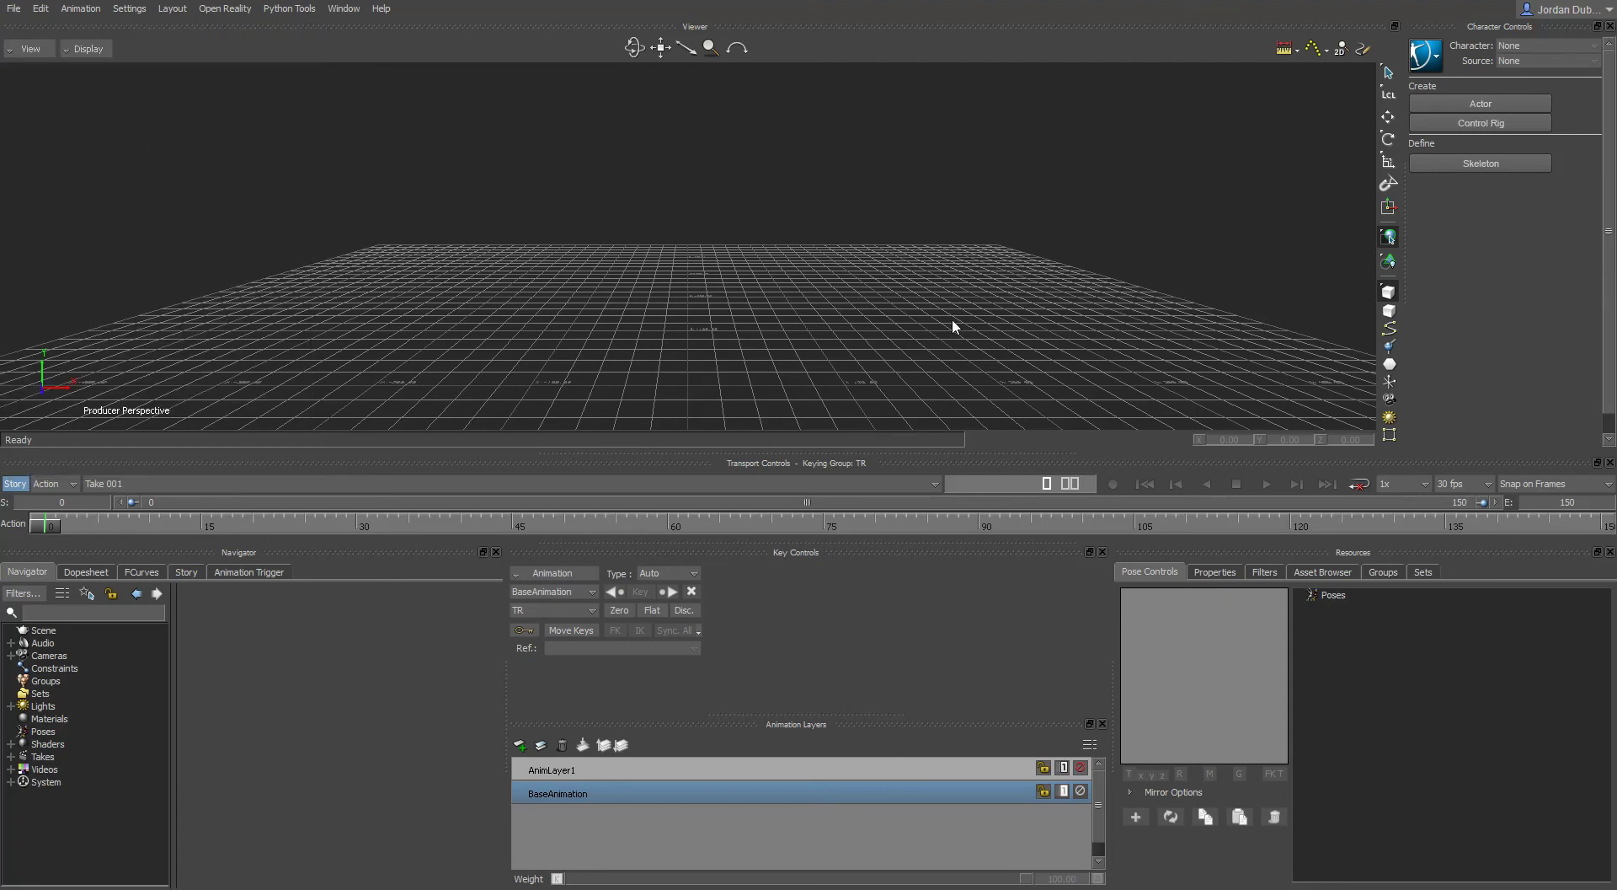